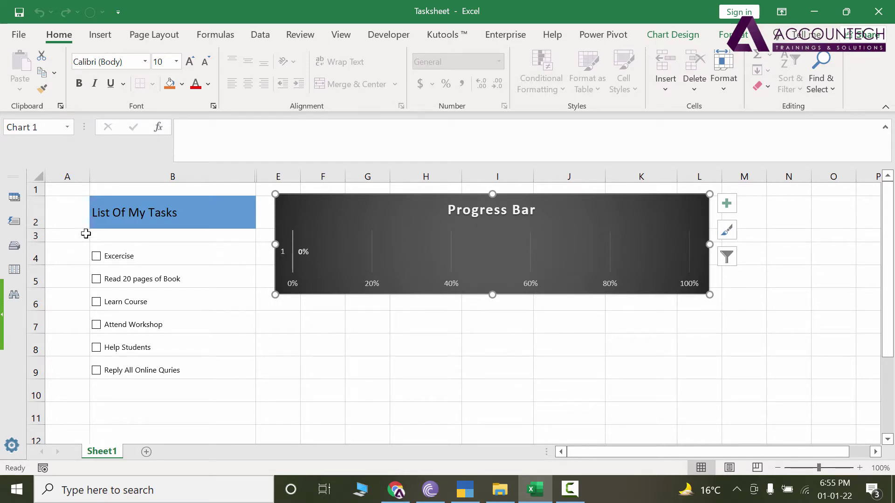
Step: Tick all six task check boxes, from Excercise through Reply All Online Quries, to demonstrate the progress bar
left_click(146, 209)
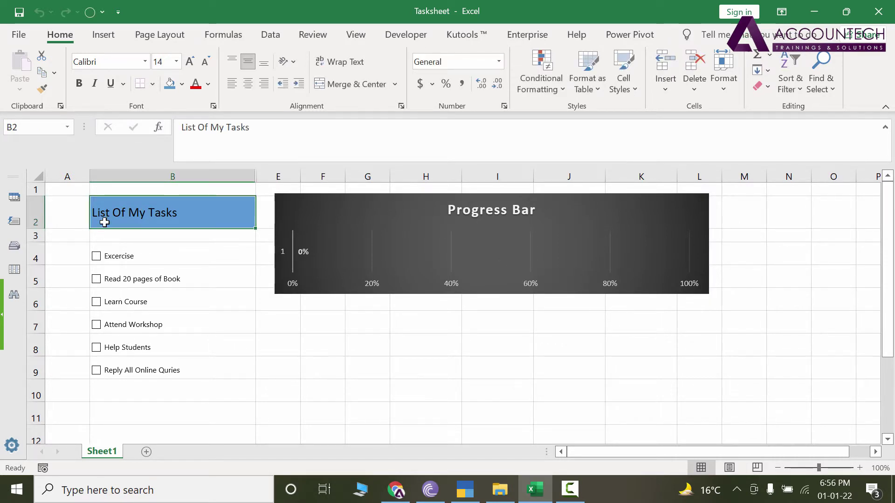
left_click(96, 256)
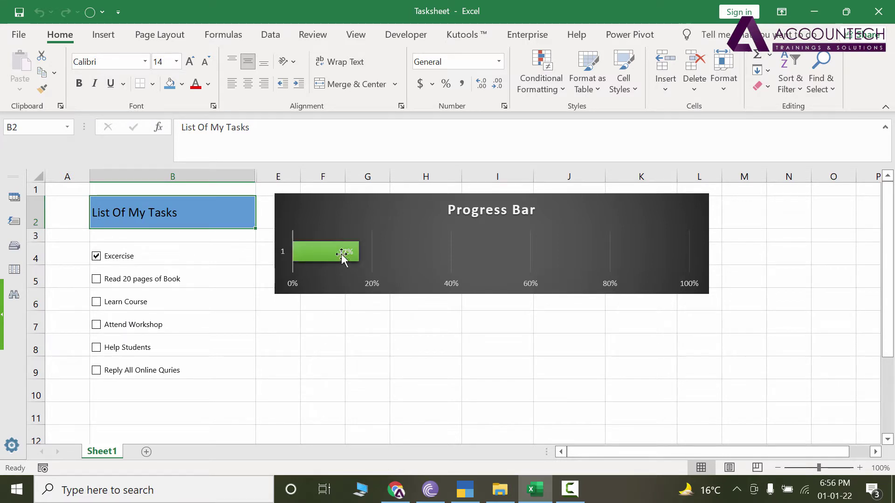
left_click(96, 279)
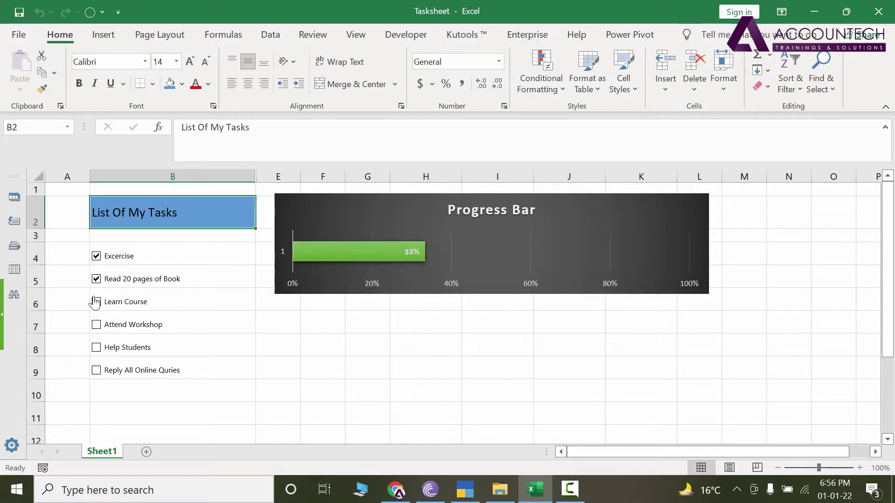
left_click(96, 303)
left_click(96, 326)
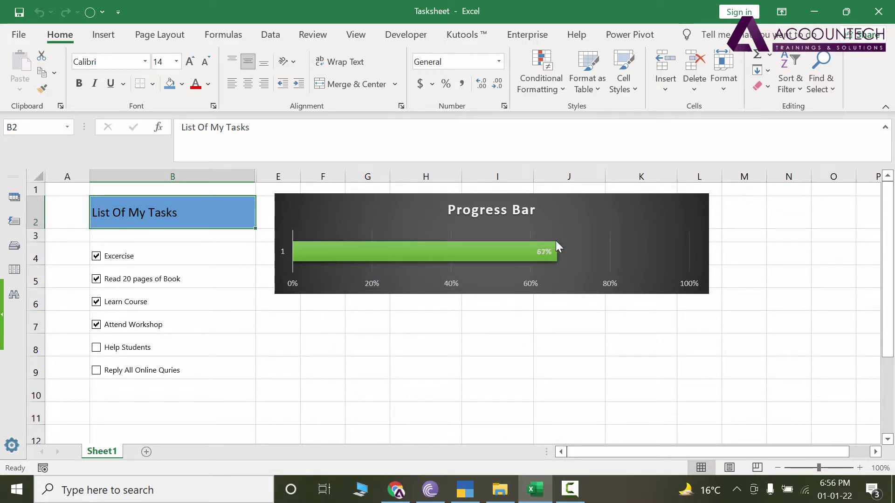
left_click(97, 347)
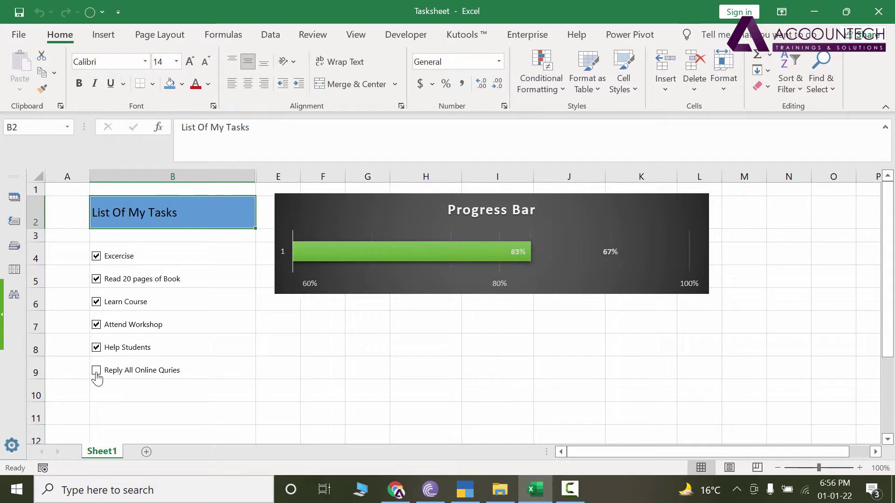
left_click(96, 371)
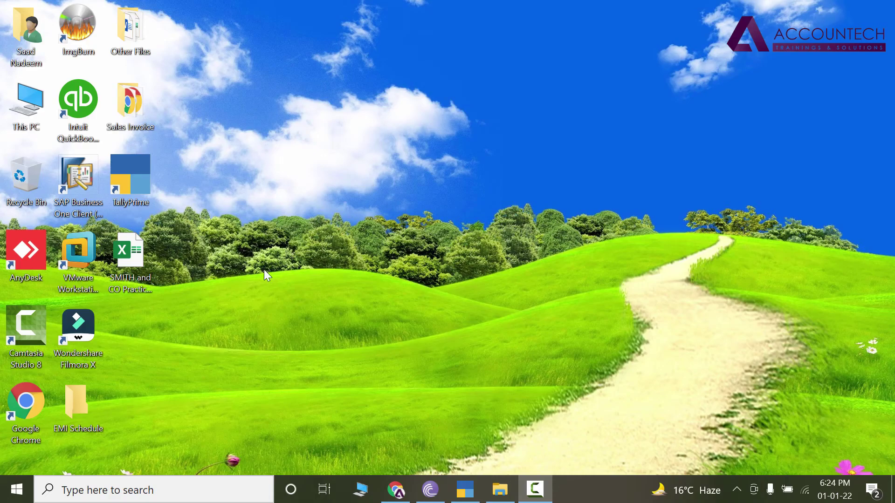
Step: Create a new Microsoft Excel worksheet file on the desktop, name it Tasksheet, and open it
right_click(245, 278)
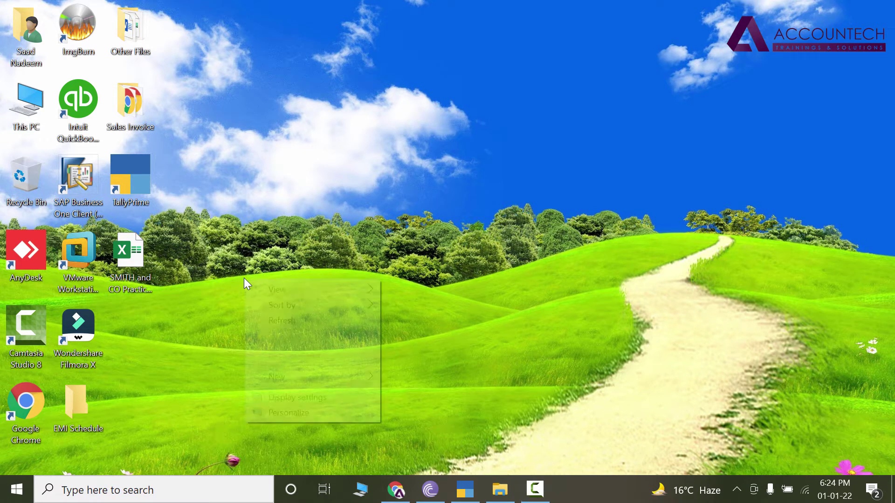
mouse_move(370, 375)
left_click(426, 361)
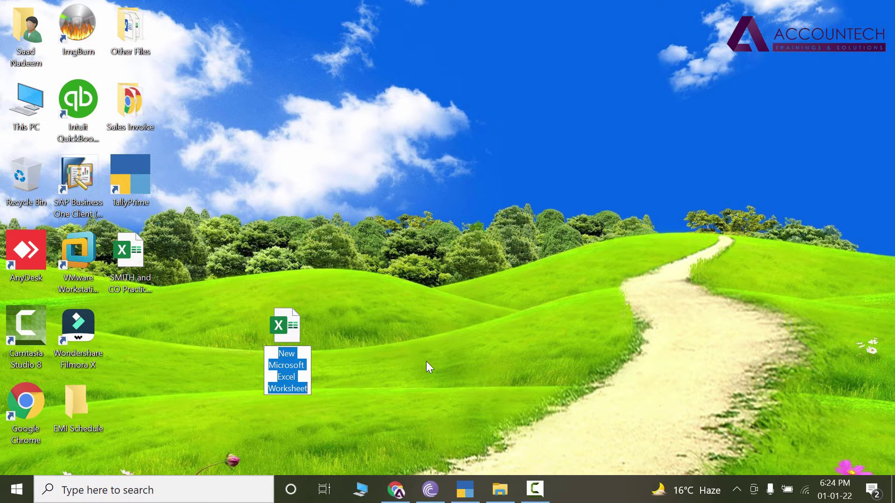
type("Tasksheet")
key("BackSpace")
key("BackSpace")
key("BackSpace")
key("BackSpace")
type("heet")
key("Return")
key("Return")
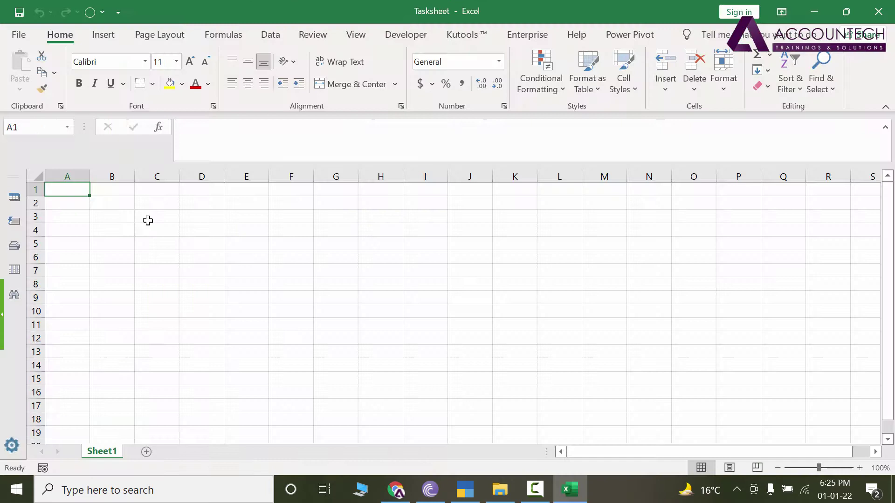
Step: Enter the title "List Of My Tasks" in cell B2 and enlarge column B and row 2 around it
left_click(126, 204)
type("Lis")
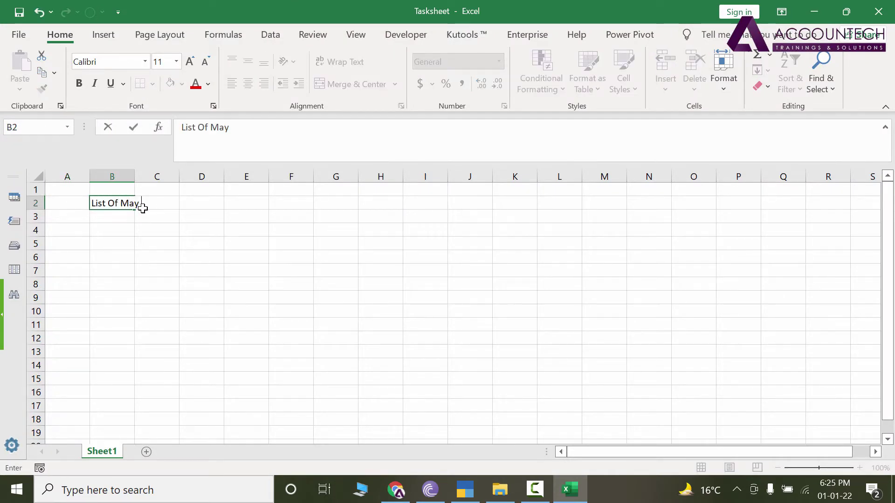
type("t Of My Tasks")
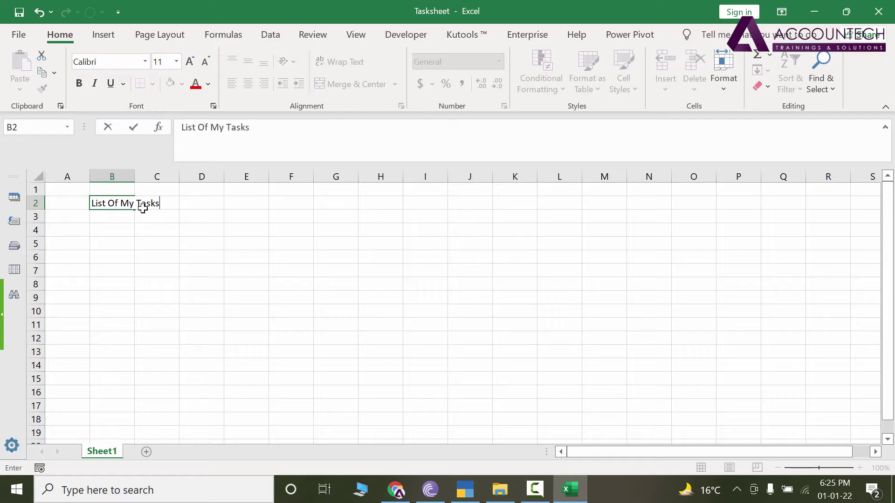
key("Return")
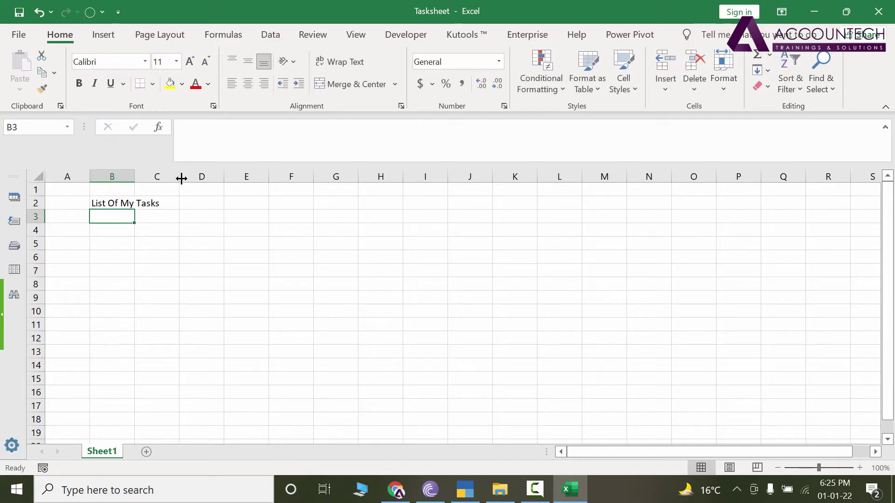
left_click_drag(136, 177, 255, 179)
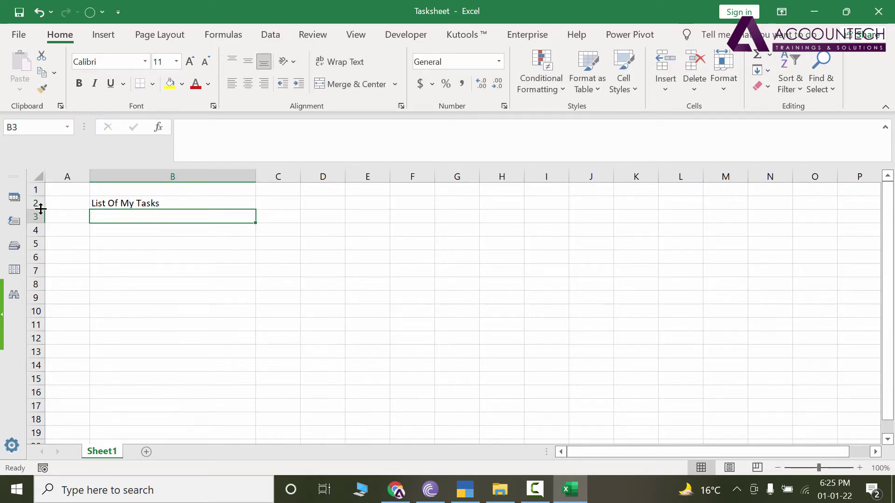
left_click_drag(40, 210, 46, 229)
Step: Format the title in B2 with middle vertical alignment, font size 14 and a blue theme fill
left_click(126, 221)
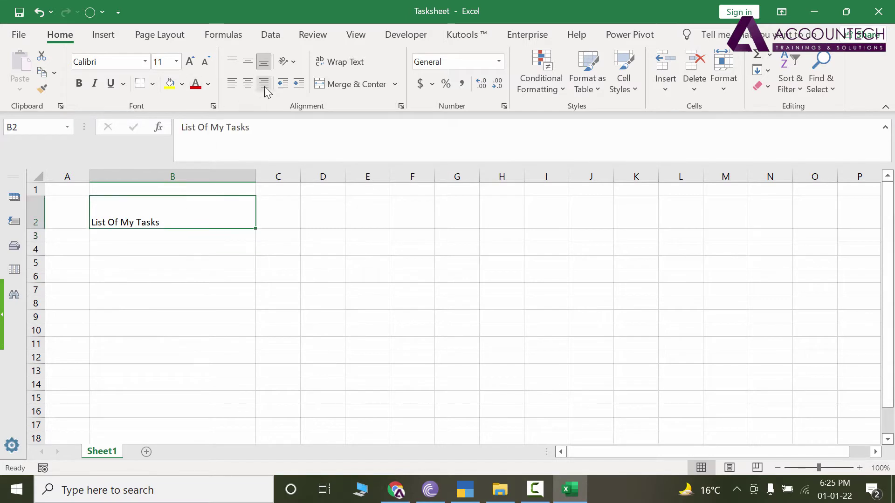
left_click(248, 61)
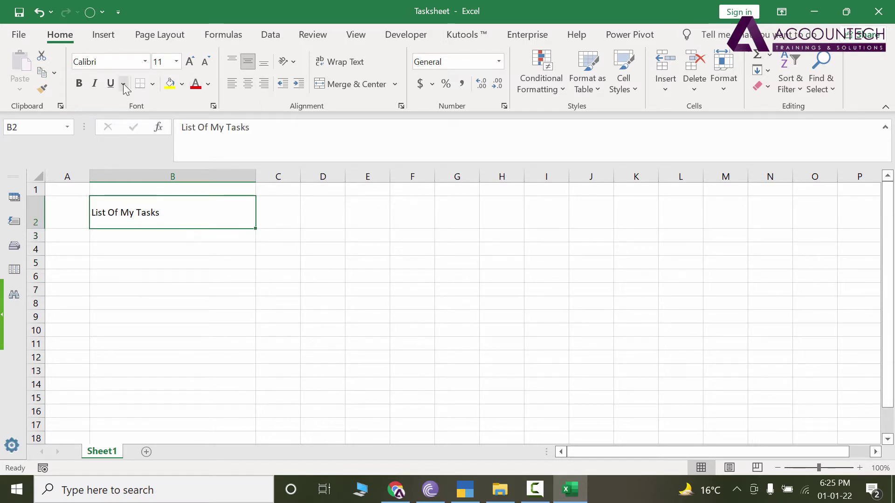
left_click(177, 61)
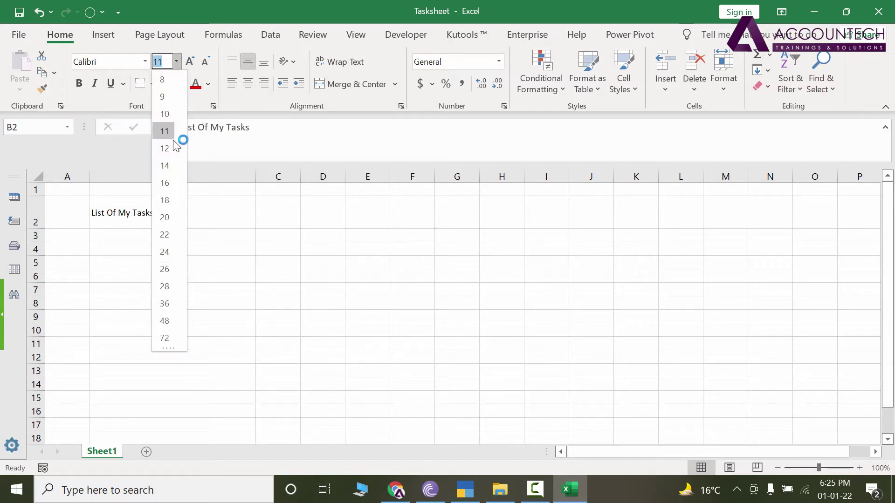
left_click(173, 167)
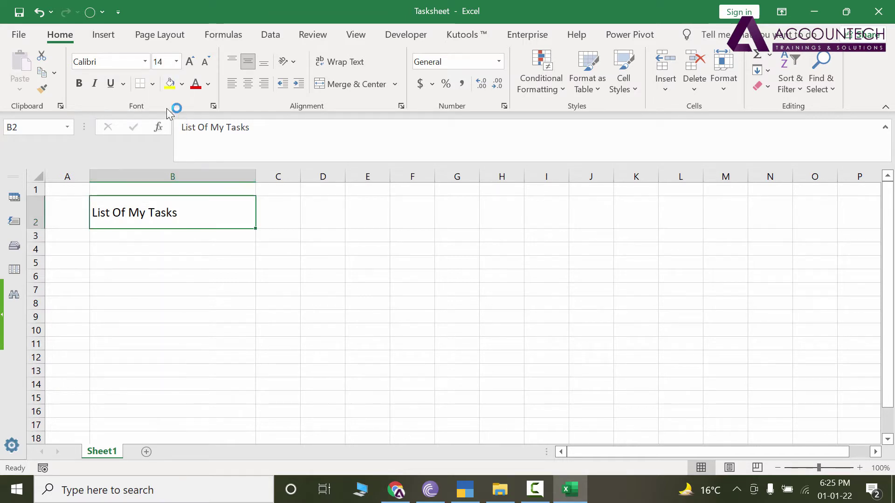
left_click(181, 84)
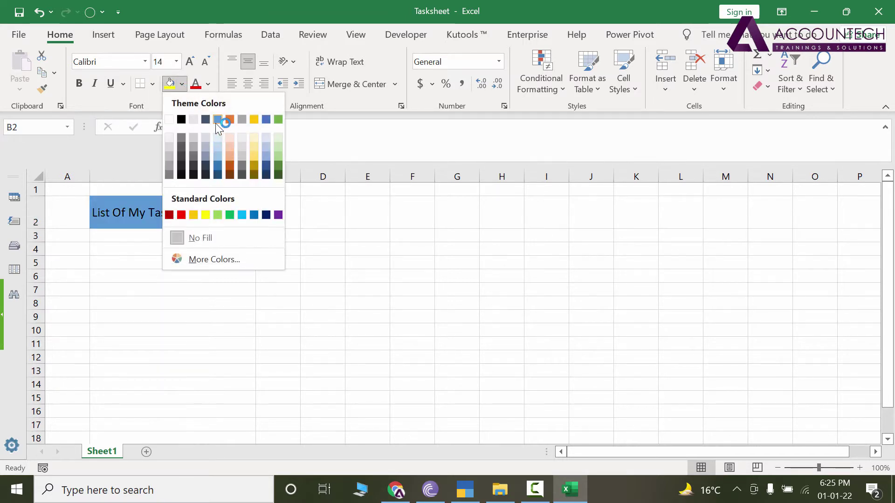
left_click(217, 120)
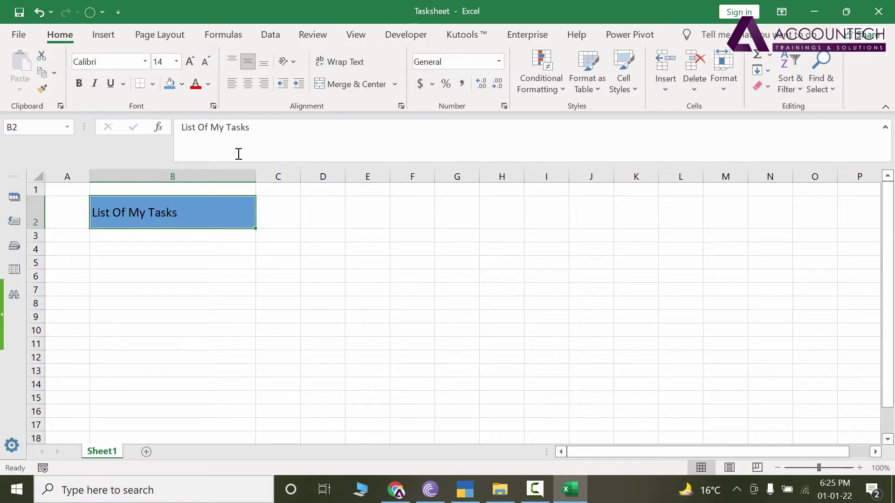
Step: Make sure Developer is enabled among the main tabs in the ribbon customization options and apply the settings
scroll(51, 42, "down", 1)
left_click(51, 38)
left_click(110, 40)
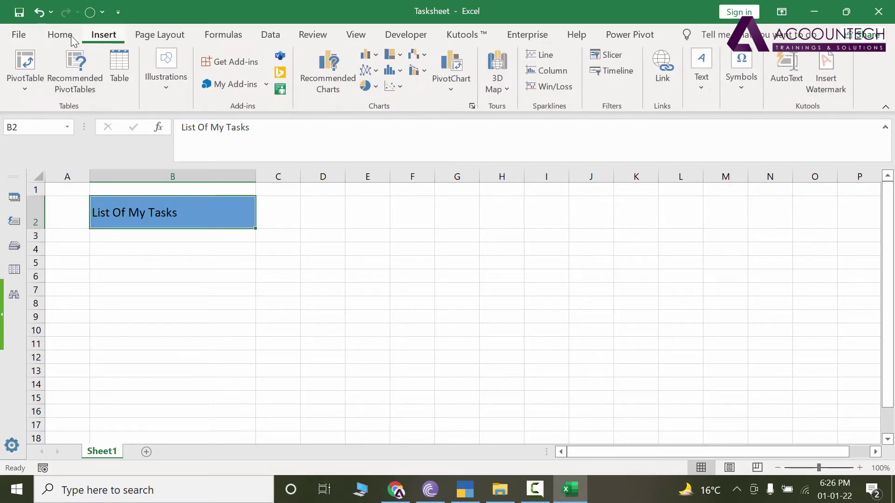
right_click(871, 69)
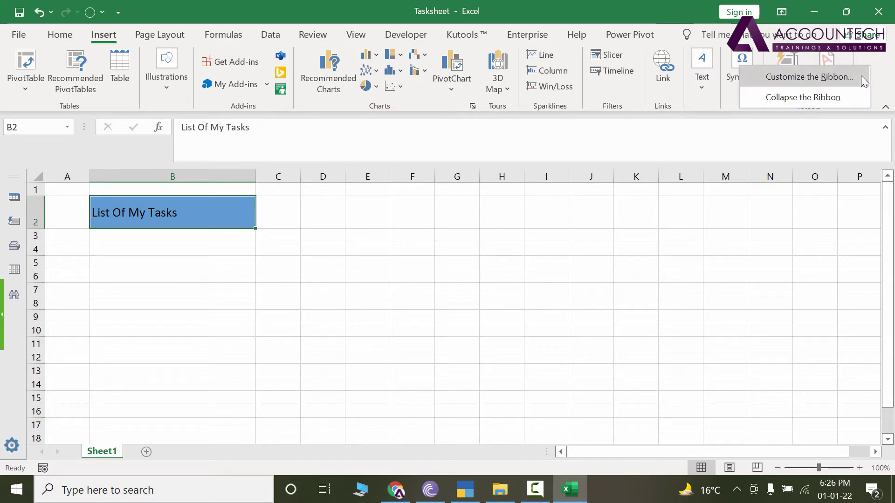
left_click(861, 76)
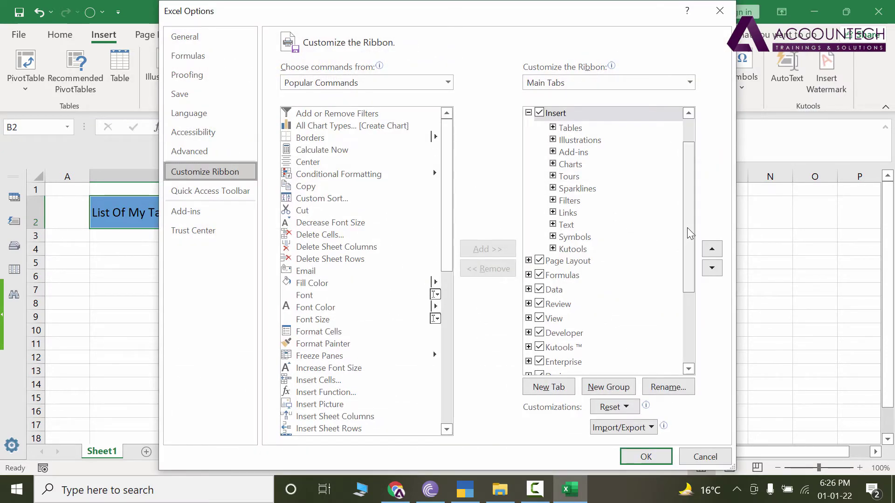
left_click_drag(687, 228, 693, 300)
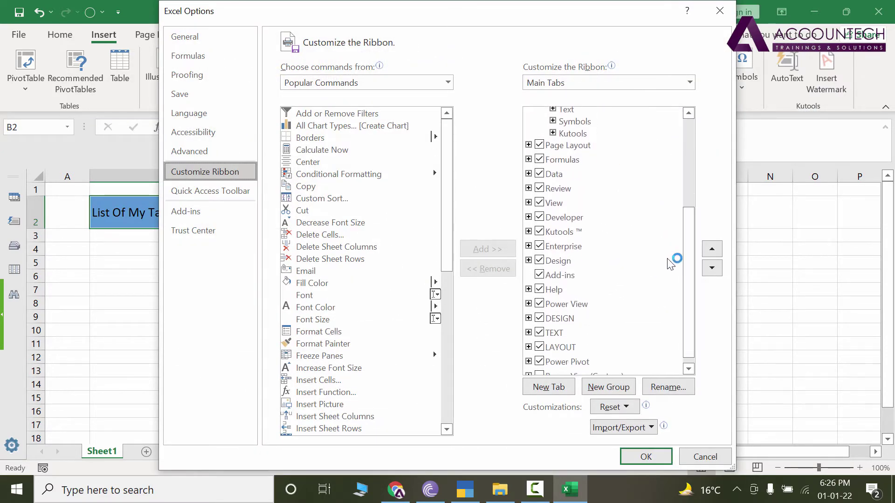
left_click(540, 218)
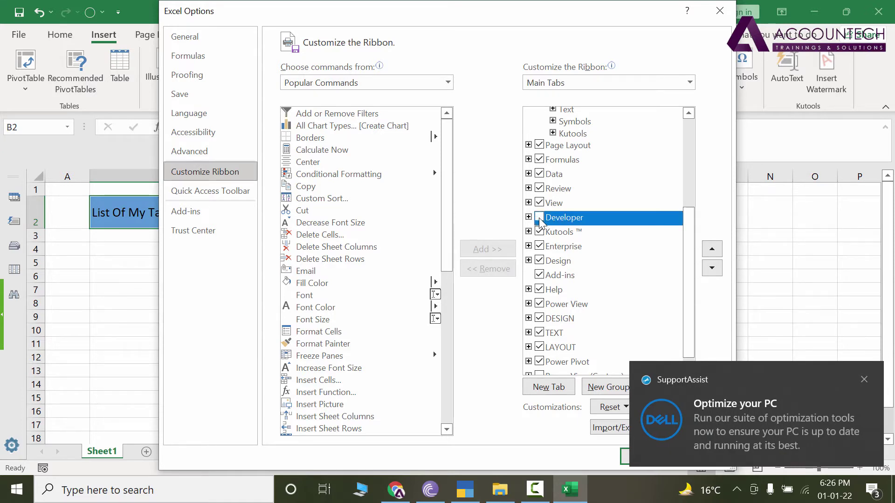
left_click(539, 218)
left_click(864, 380)
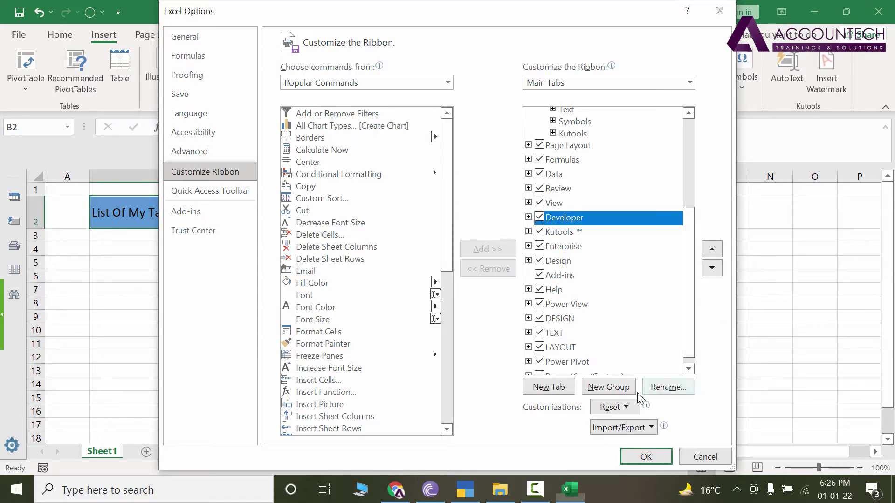
left_click(646, 457)
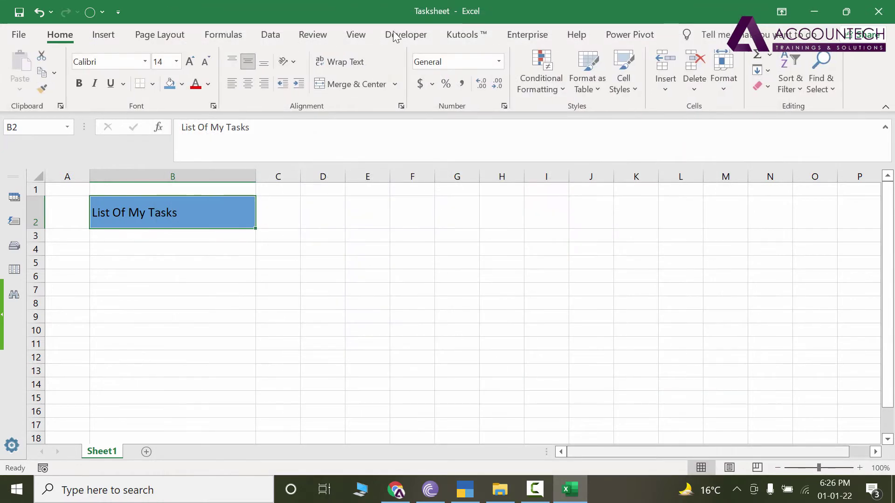
Step: Insert a Check Box form control below the title and stretch it to about the width of column B
left_click(395, 37)
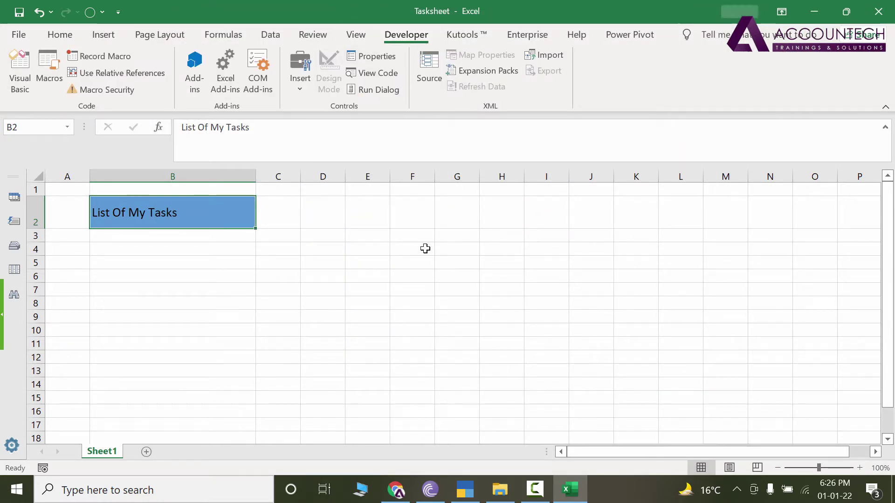
left_click(295, 83)
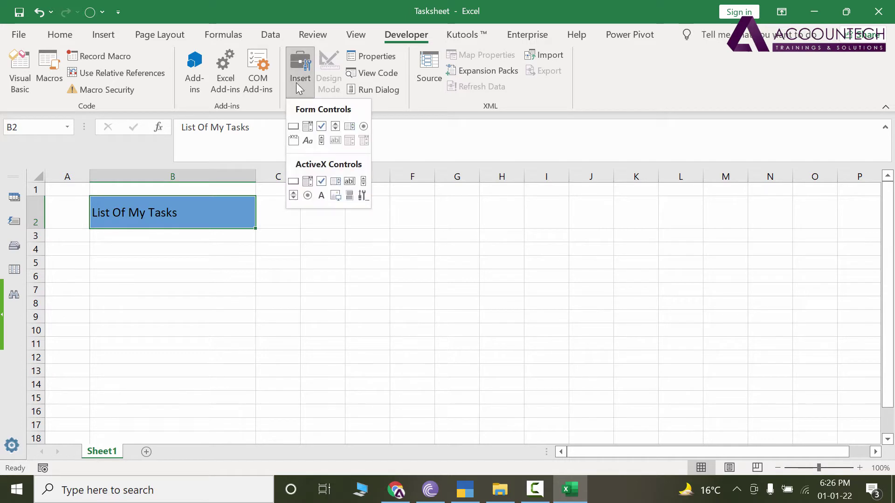
left_click(321, 127)
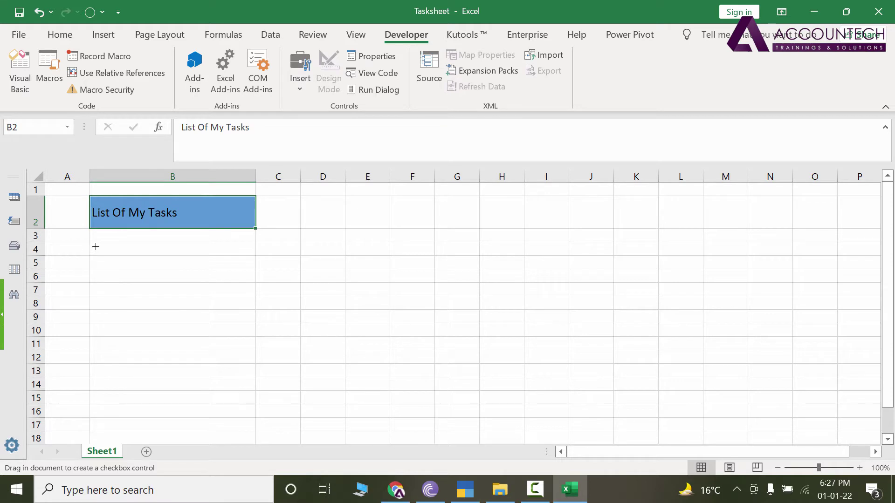
left_click(96, 247)
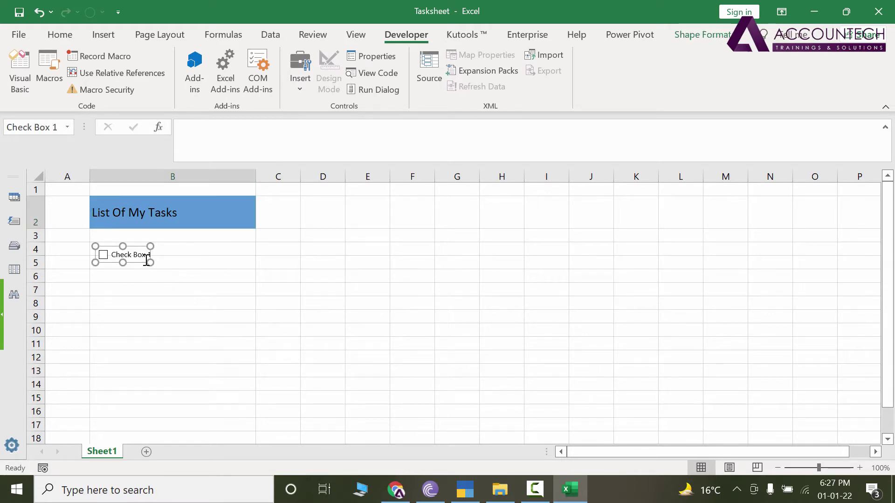
left_click_drag(150, 262, 258, 269)
left_click_drag(192, 252, 181, 238)
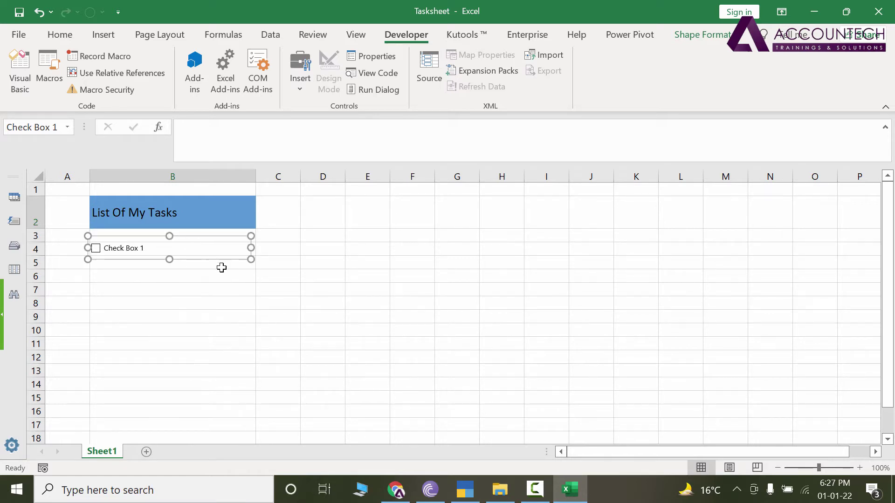
Step: Increase the height of the task rows equally, from row 4 downward
left_click_drag(33, 249, 34, 398)
left_click(54, 288)
left_click_drag(37, 251, 37, 357)
left_click_drag(34, 249, 34, 373)
left_click_drag(35, 294, 36, 305)
Step: Test the check box by ticking and clearing it, and move it down into row 4
left_click(150, 253)
left_click(166, 261)
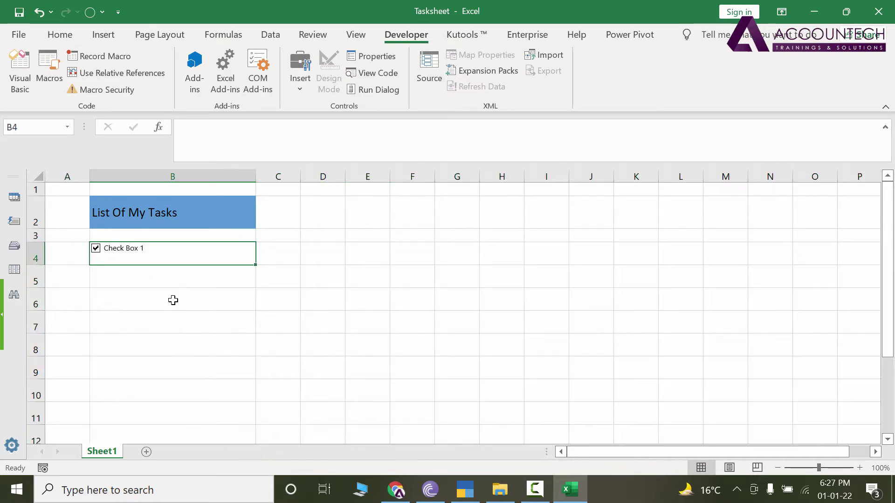
left_click(148, 253)
right_click(172, 251)
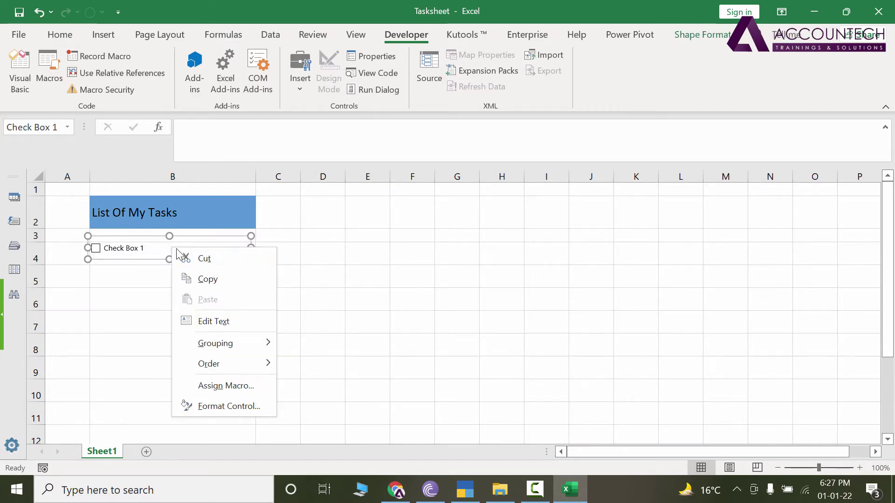
key("Escape")
left_click_drag(180, 240, 182, 244)
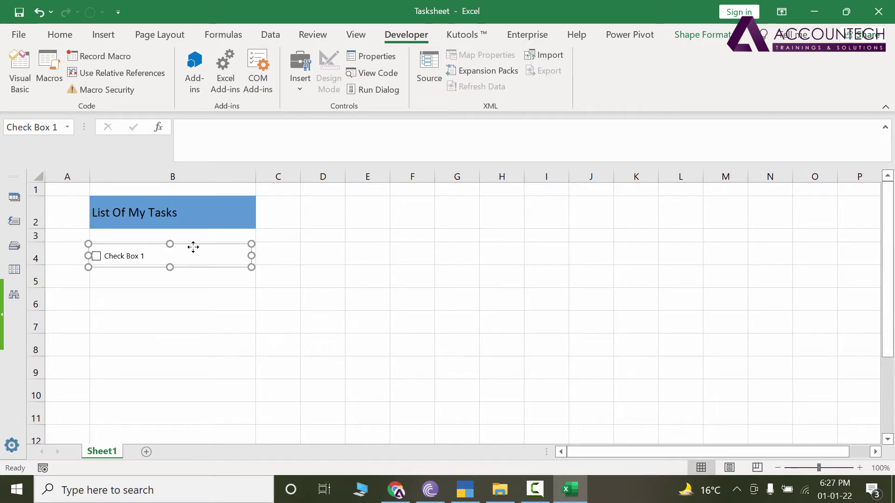
Step: Replace the check box label with "Excercise"
left_click(146, 256)
key("ctrl+a")
type("Excercis")
left_click(232, 285)
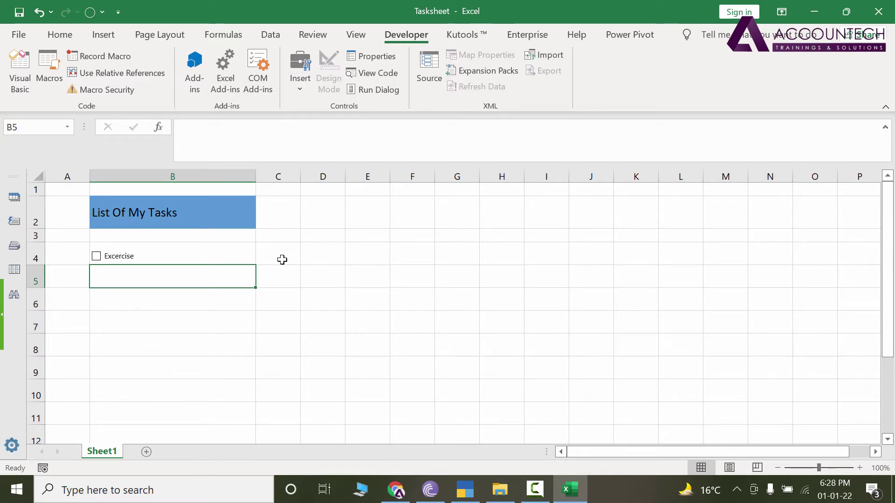
Step: Fill the "Excercise" check box from B4 down through B11
key("Up")
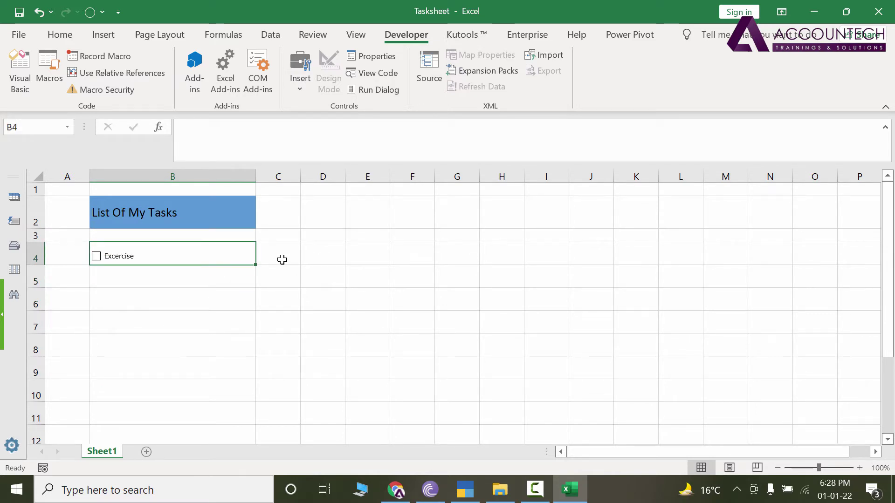
key("shift+Down")
key("shift+Down")
key("shift+Down")
key("shift+Down")
key("shift+Down")
key("shift+Down")
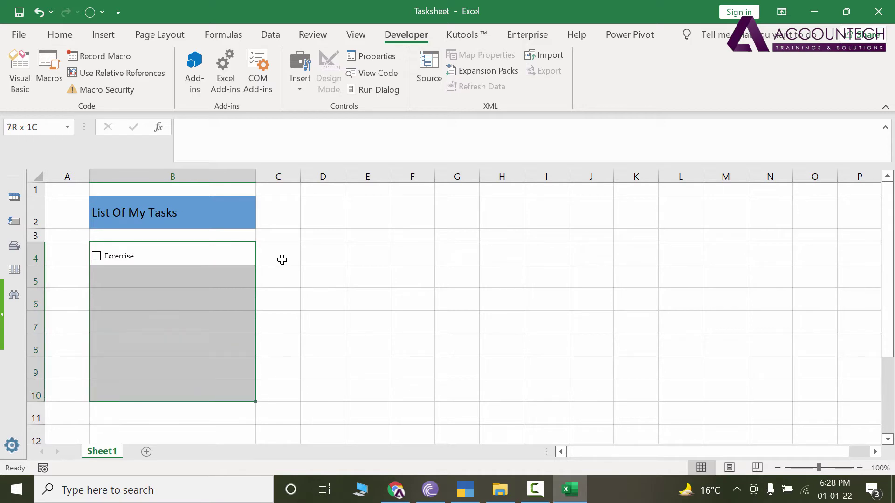
key("shift+Down")
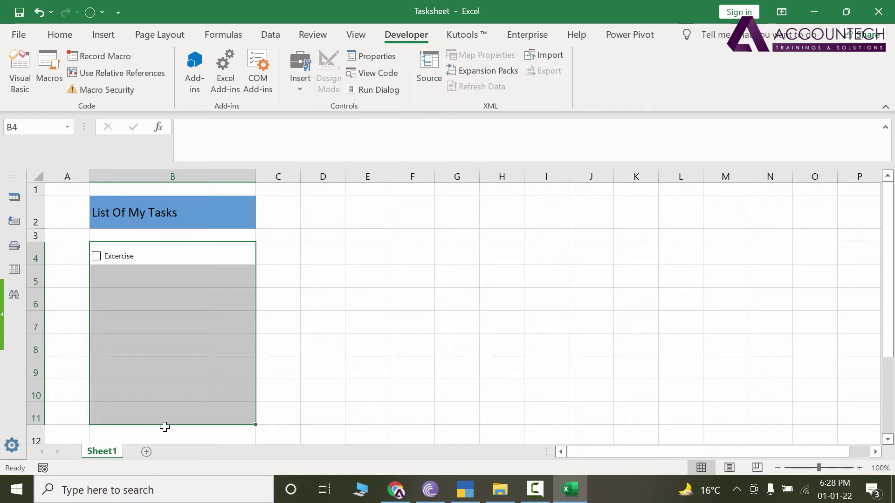
left_click_drag(164, 427, 164, 426)
left_click(319, 279)
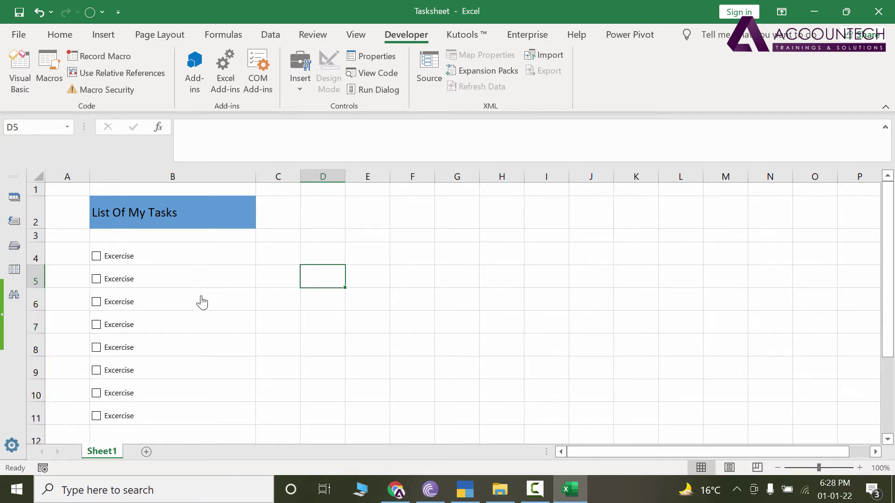
Step: Change the label of the check box in row 5 to "Read 20 pages of Book"
right_click(130, 279)
key("Escape")
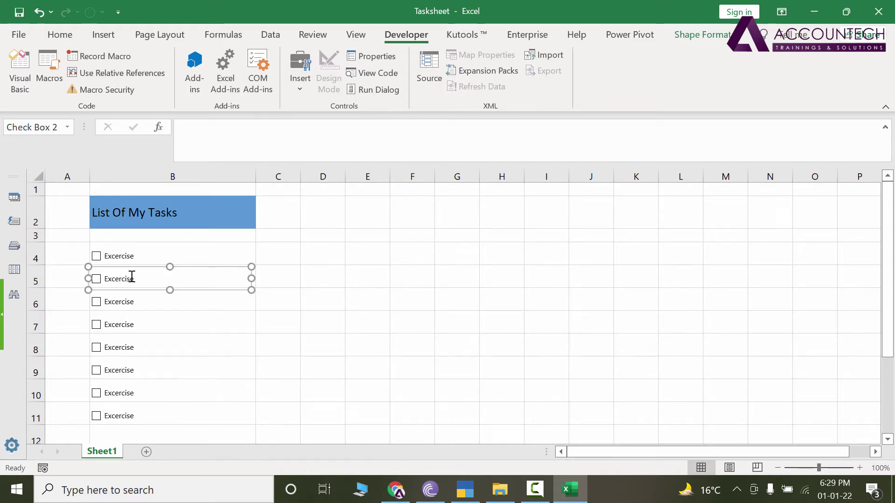
double_click(133, 279)
type("Read 20 pages")
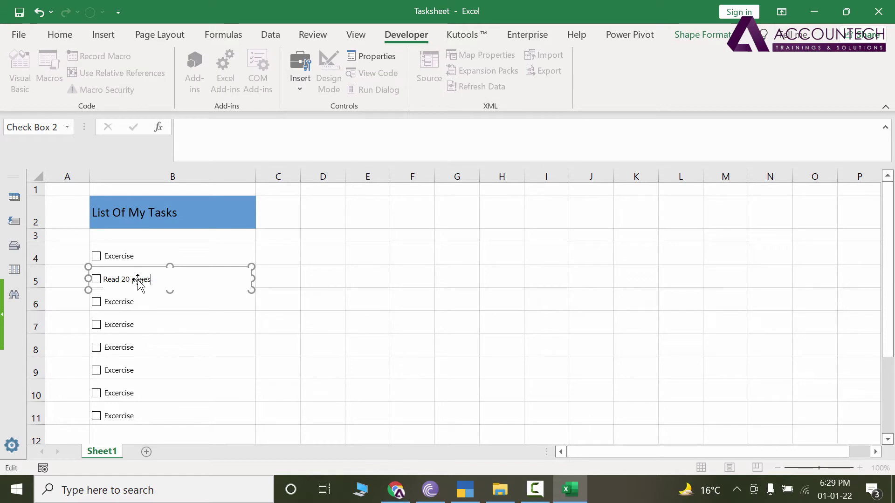
type(" of Book")
left_click(332, 330)
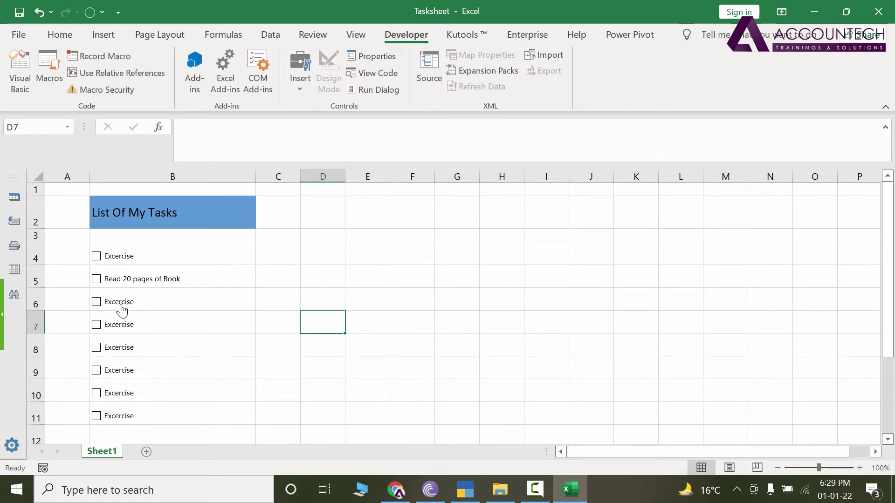
Step: Relabel the row 6 check box "Learn Course" and the row 7 check box "Attend Workshop"
right_click(119, 304)
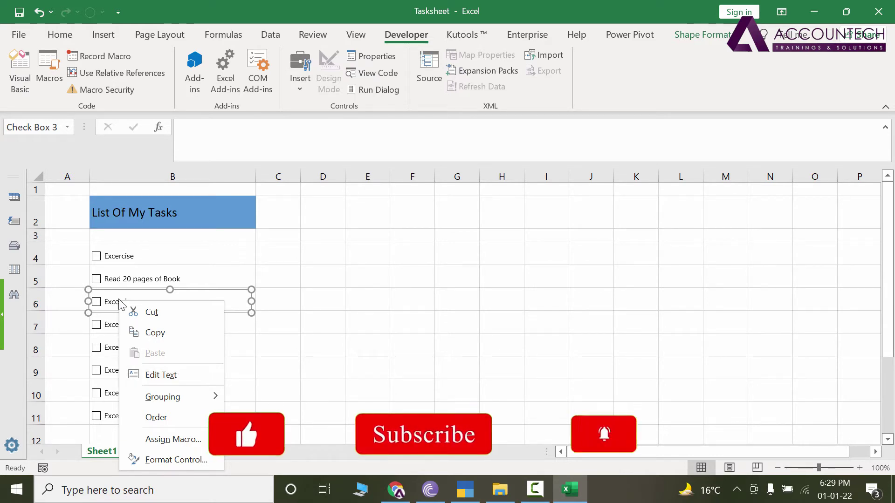
left_click(161, 375)
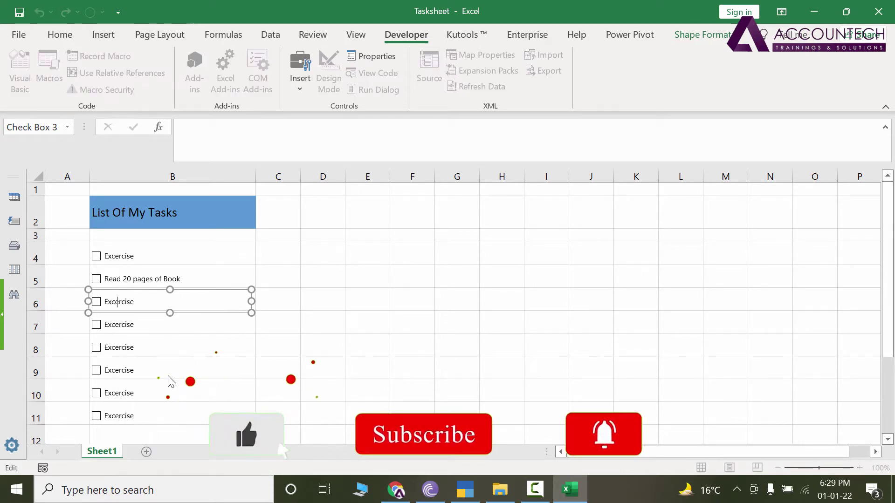
key("ctrl+a")
type("Learn Course")
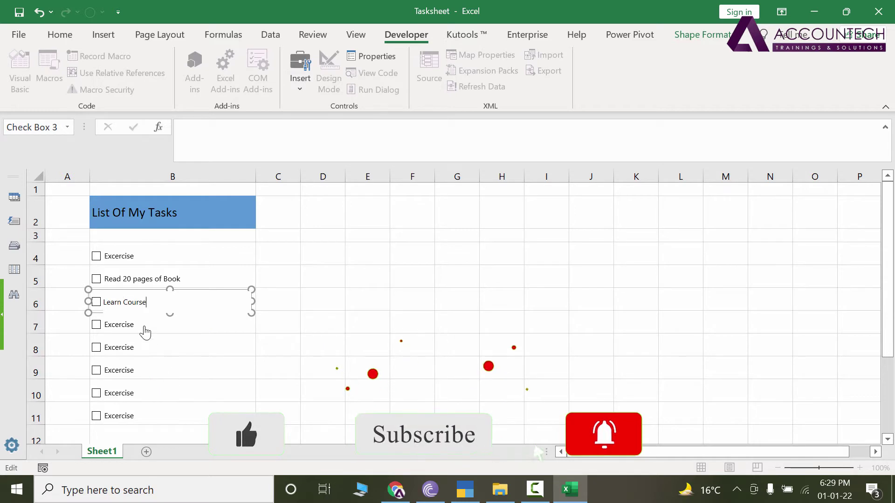
right_click(136, 325)
left_click(159, 230)
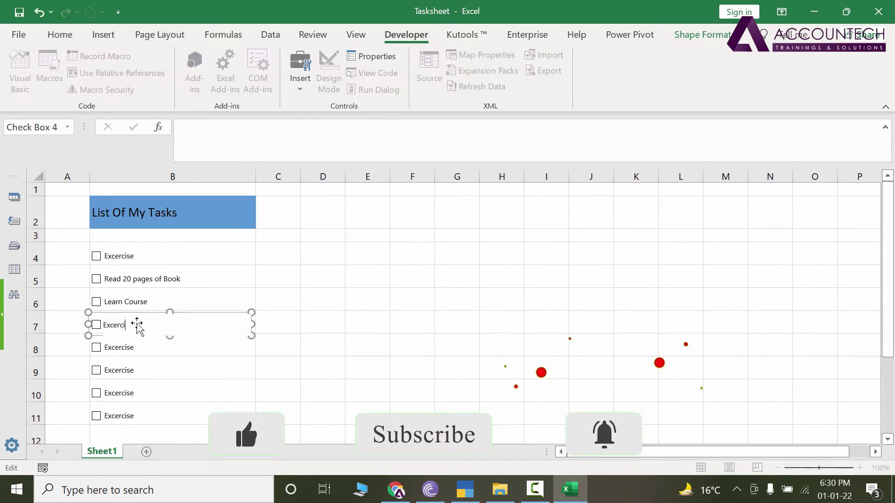
key("ctrl+a")
type("Attend Works")
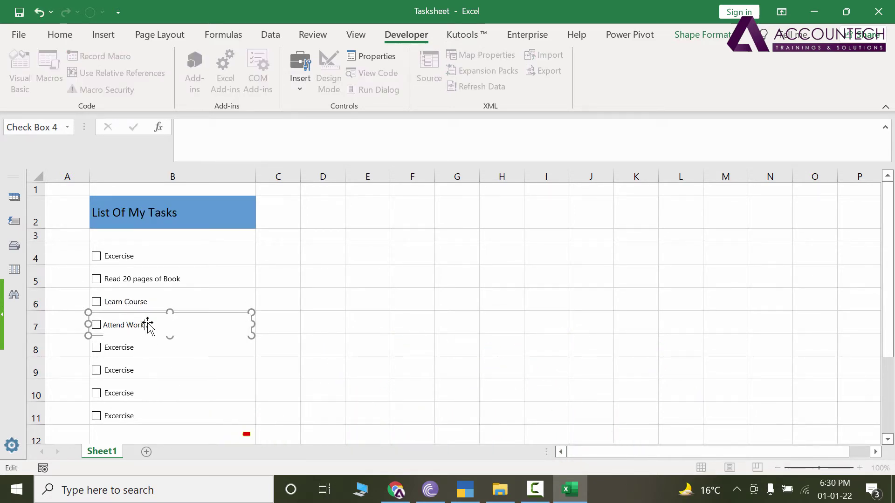
type("hop")
Step: Relabel the row 8 check box "Help Students" and the row 9 check box "Reply All Online Quries"
right_click(137, 348)
left_click(176, 252)
key("ctrl+a")
type("Help Students")
right_click(140, 371)
left_click(176, 274)
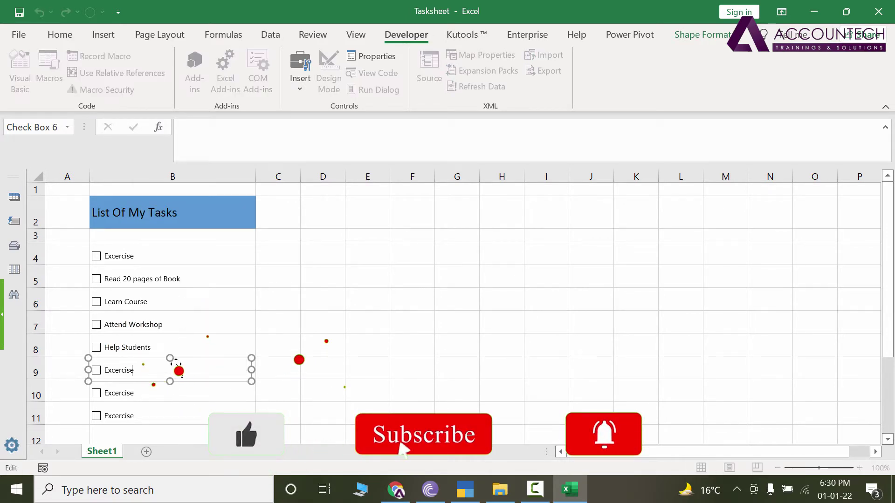
key("ctrl+a")
type("Reply All Online Qurie")
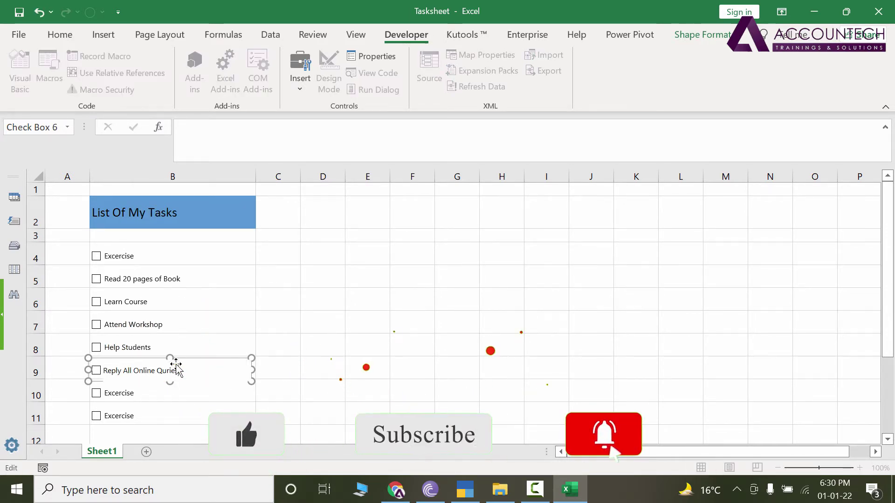
type("s")
left_click(311, 413)
Step: Delete the two surplus "Excercise" check boxes in rows 10 and 11
left_click(117, 393)
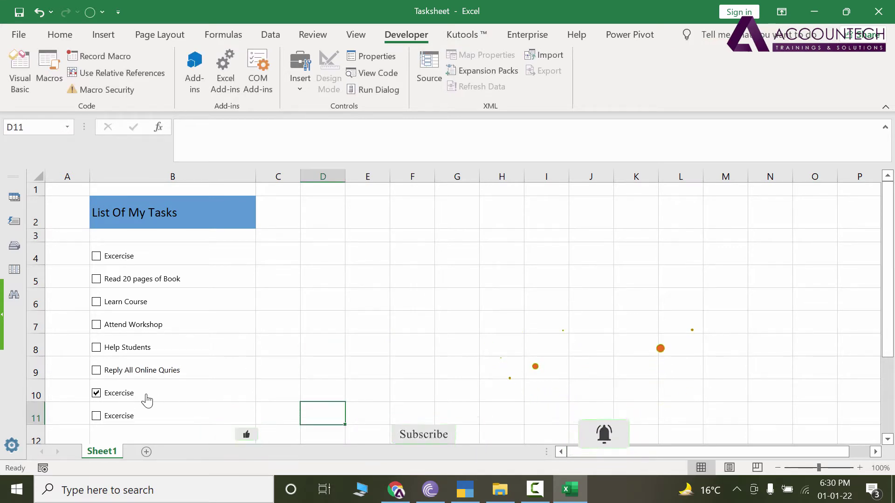
right_click(141, 394)
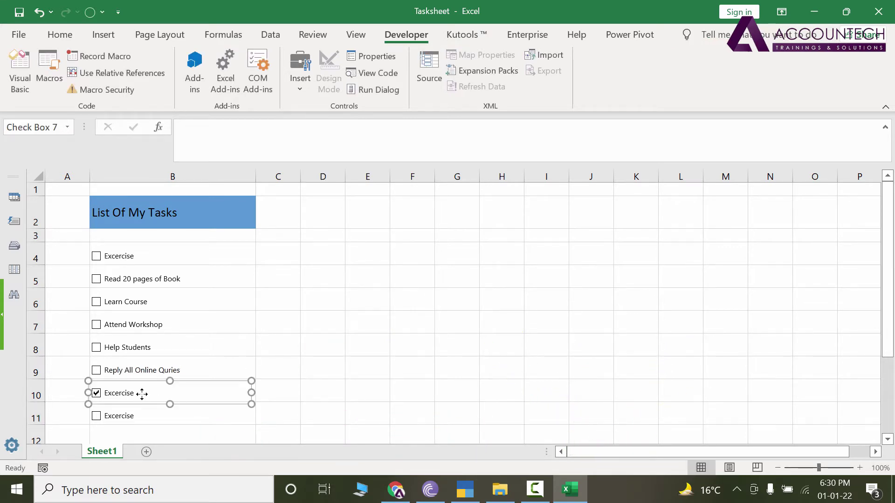
left_click(113, 391)
key("Delete")
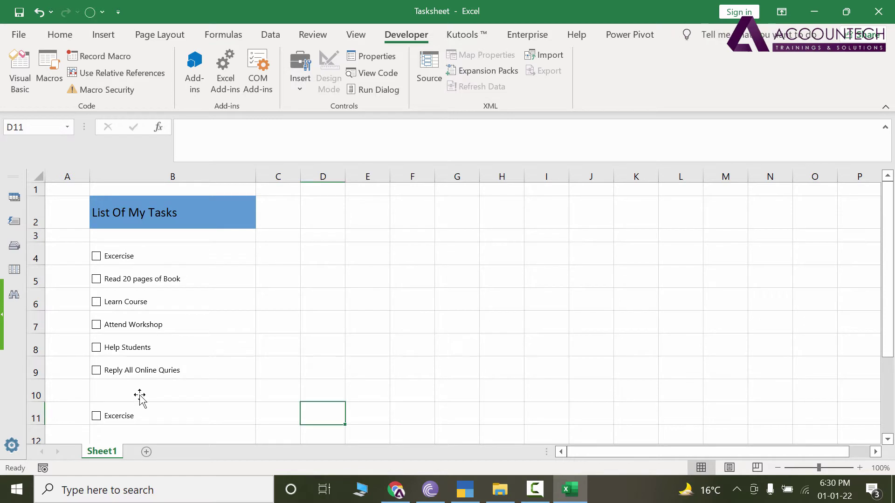
left_click(140, 414)
right_click(134, 415)
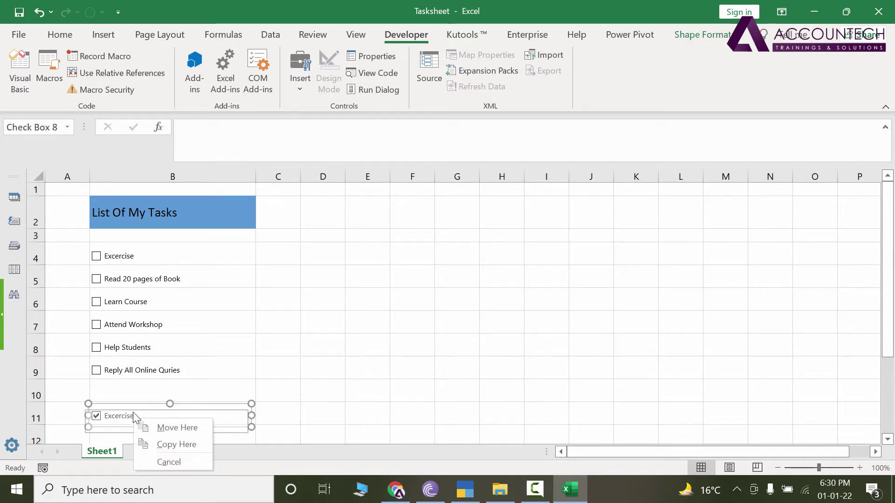
left_click(122, 411)
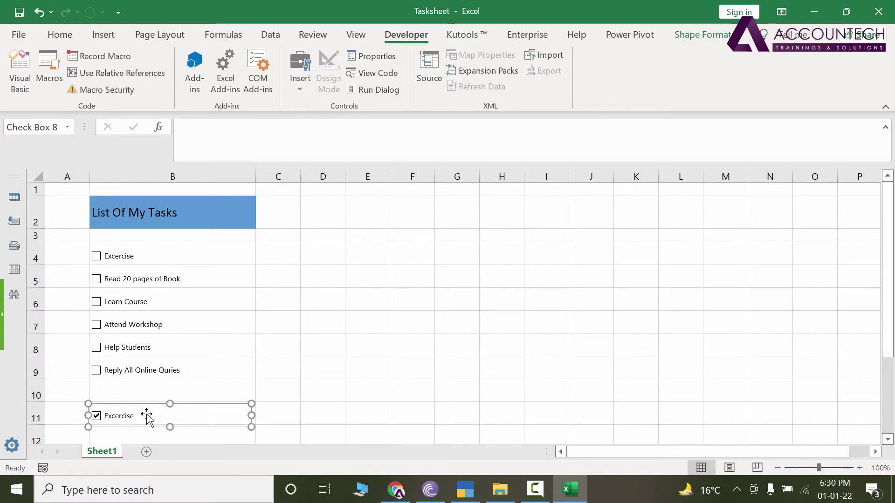
key("Delete")
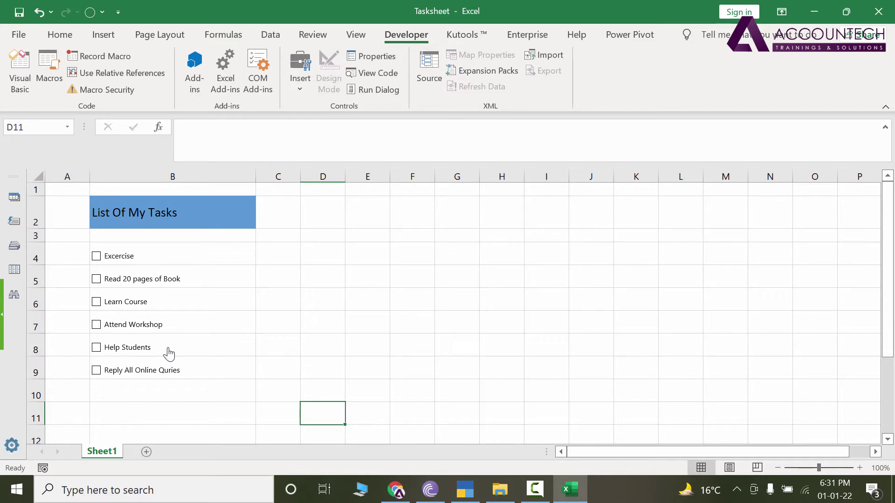
Step: Test the "Excercise" check box in row 4 by ticking and clearing it
left_click(96, 257)
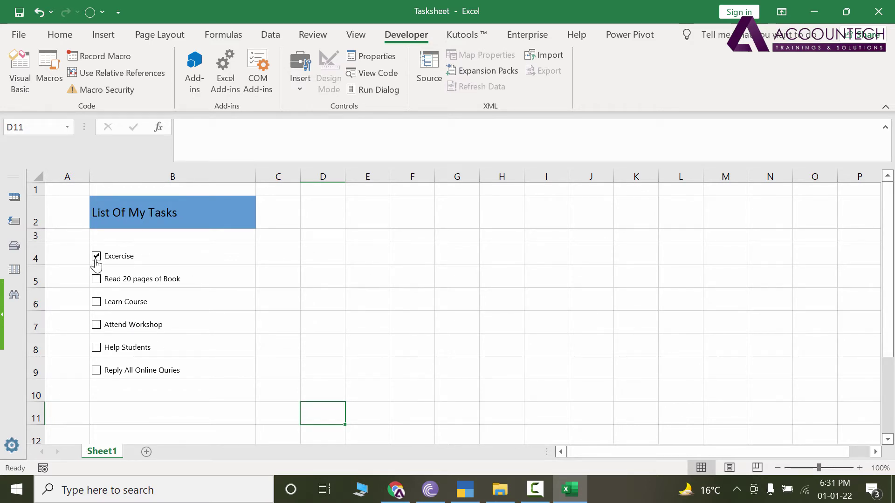
left_click(97, 260)
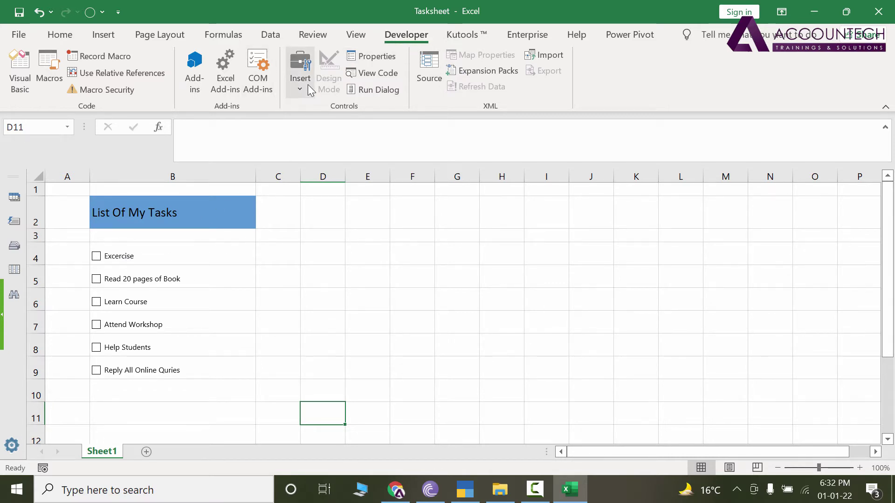
left_click(97, 262)
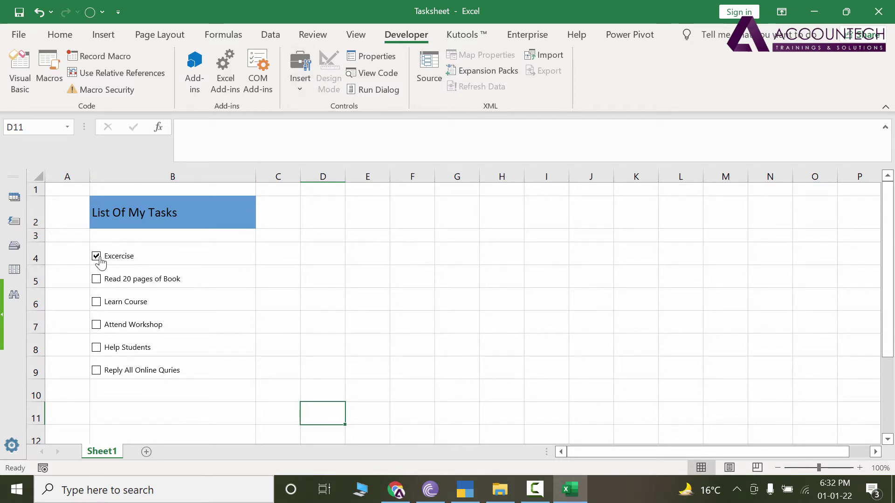
left_click(97, 259)
Step: Link the "Excercise" check box to cell D4 and test the link by ticking and clearing the box
right_click(131, 257)
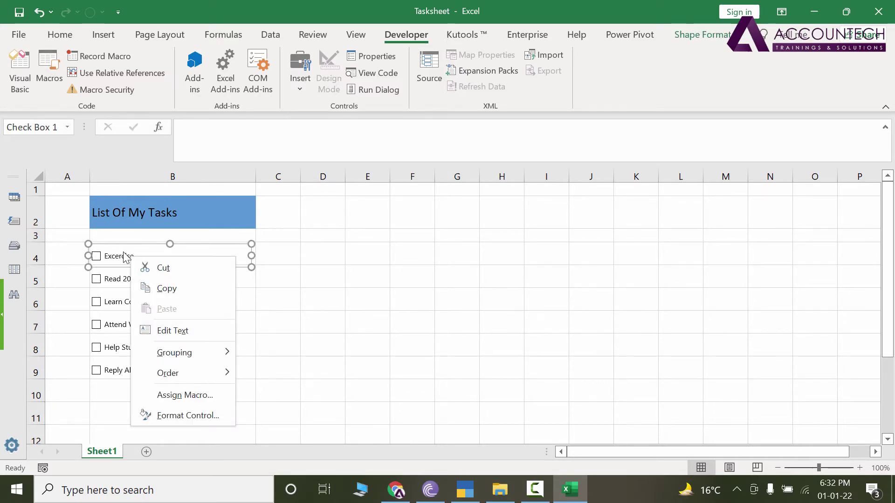
left_click(181, 416)
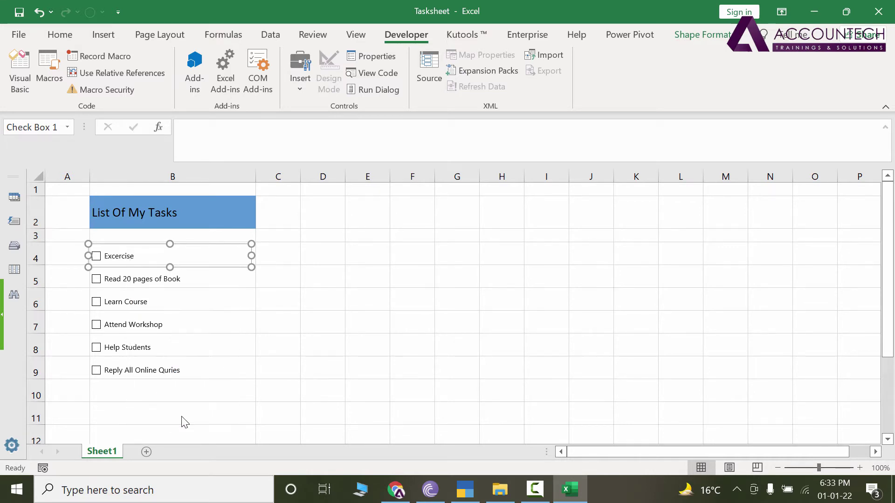
left_click_drag(303, 10, 693, 57)
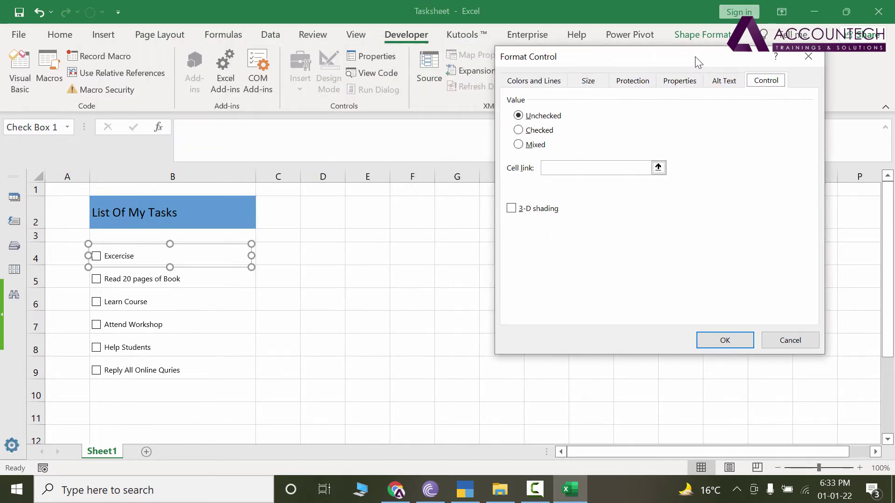
left_click(601, 169)
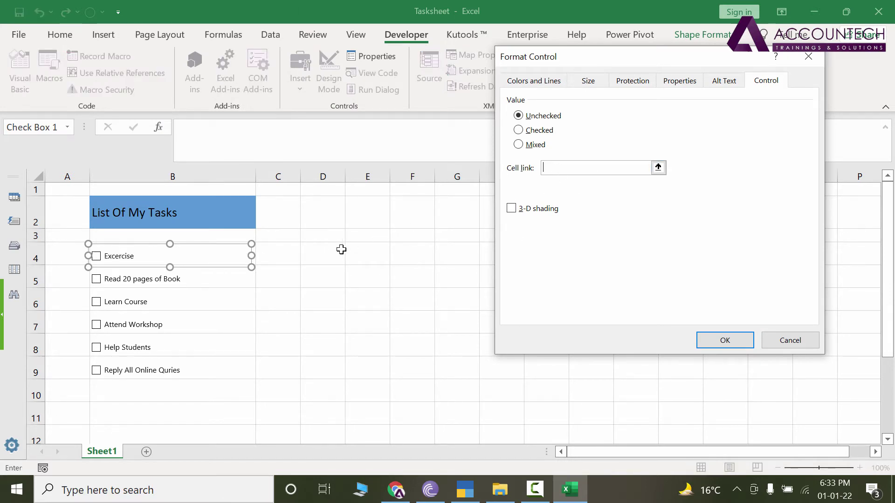
left_click(323, 256)
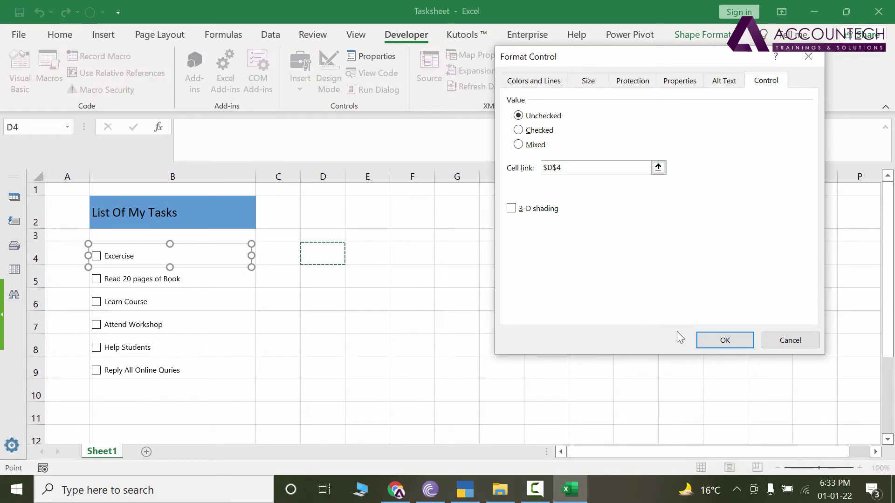
left_click(725, 341)
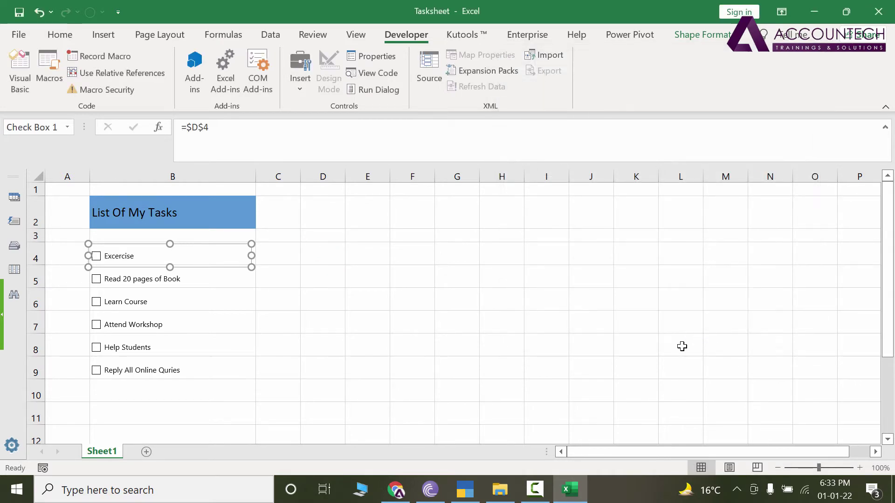
left_click(413, 299)
left_click(652, 338)
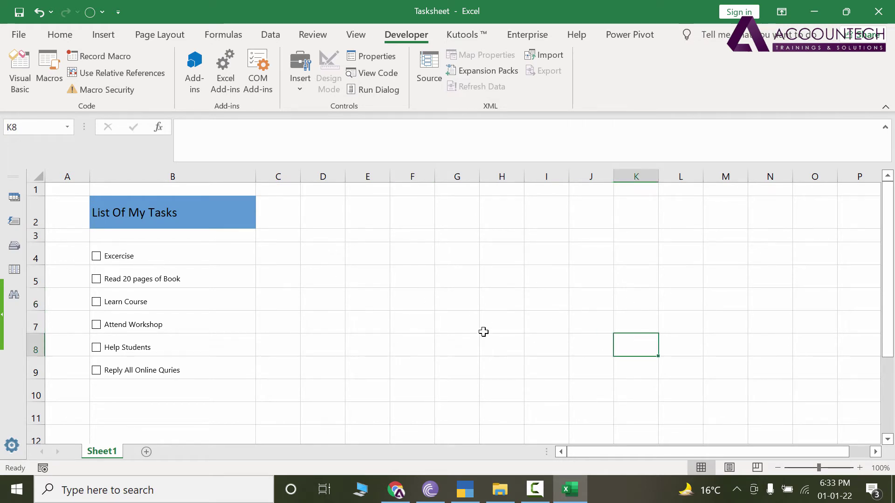
left_click(96, 258)
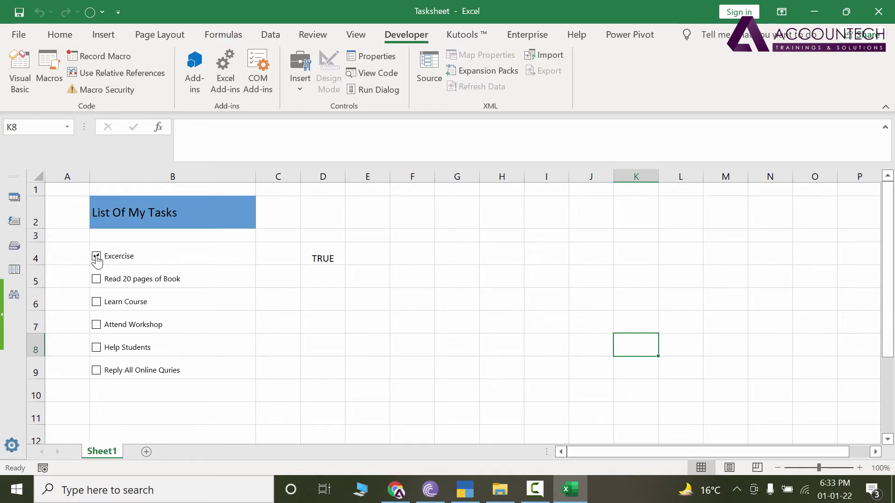
left_click(96, 257)
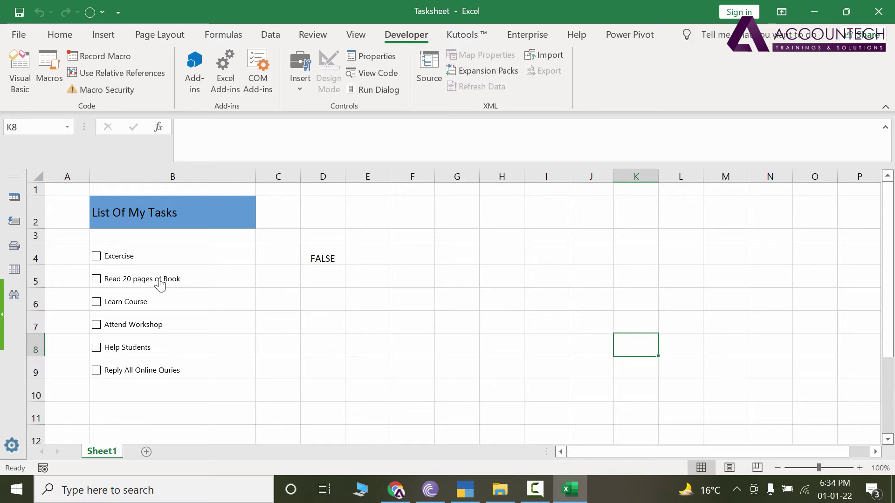
Step: Link the "Read 20 pages of Book" check box to cell D5 and the "Learn Course" check box to D6
right_click(186, 282)
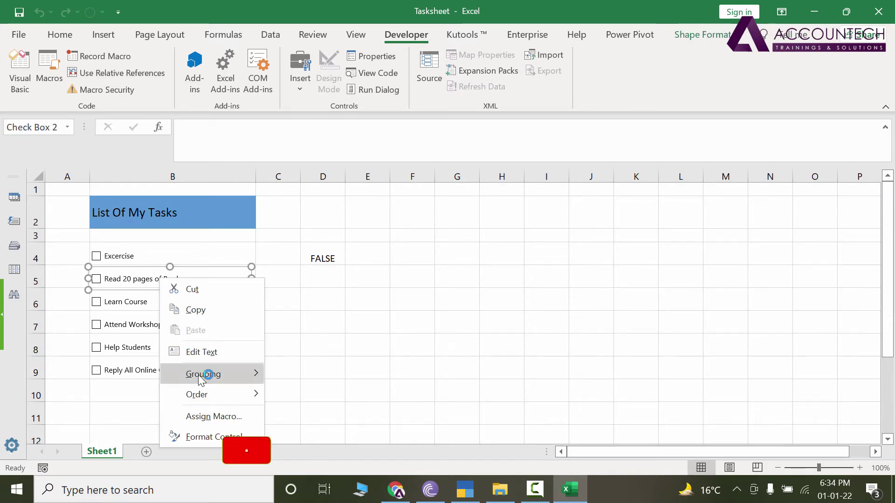
left_click(214, 434)
left_click(328, 286)
left_click(726, 344)
right_click(134, 297)
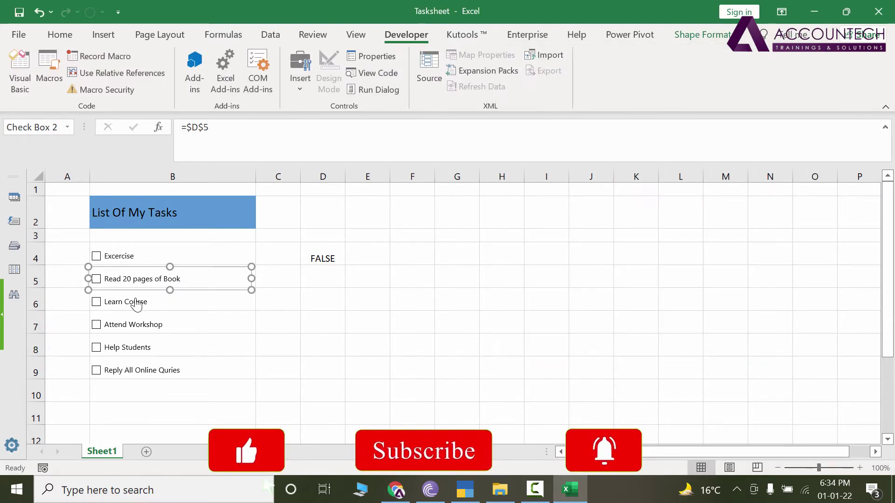
left_click(165, 449)
left_click(340, 303)
left_click(726, 340)
Step: Link the "Attend Workshop" check box to cell D7 and the "Help Students" check box to D8
right_click(160, 321)
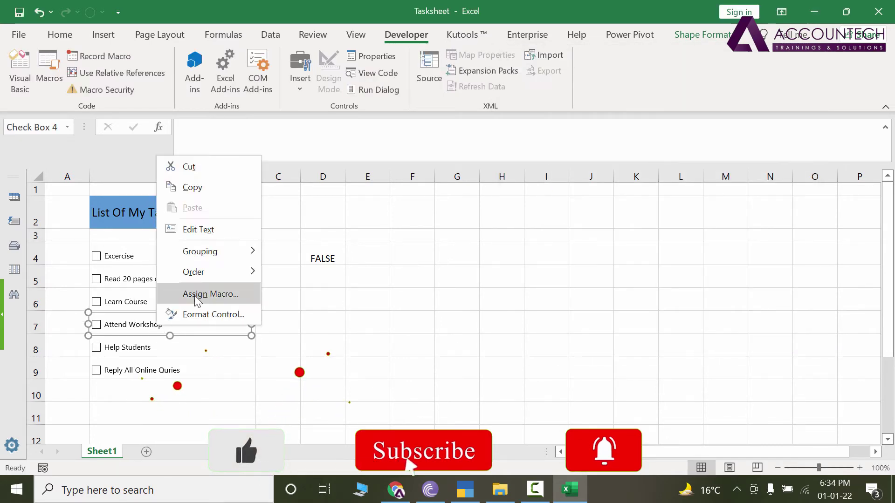
left_click(220, 314)
left_click(322, 322)
left_click(725, 340)
right_click(191, 347)
left_click(249, 334)
left_click(330, 345)
left_click(725, 340)
Step: Link the "Reply All Online Quries" check box to cell D9
right_click(183, 373)
left_click(250, 359)
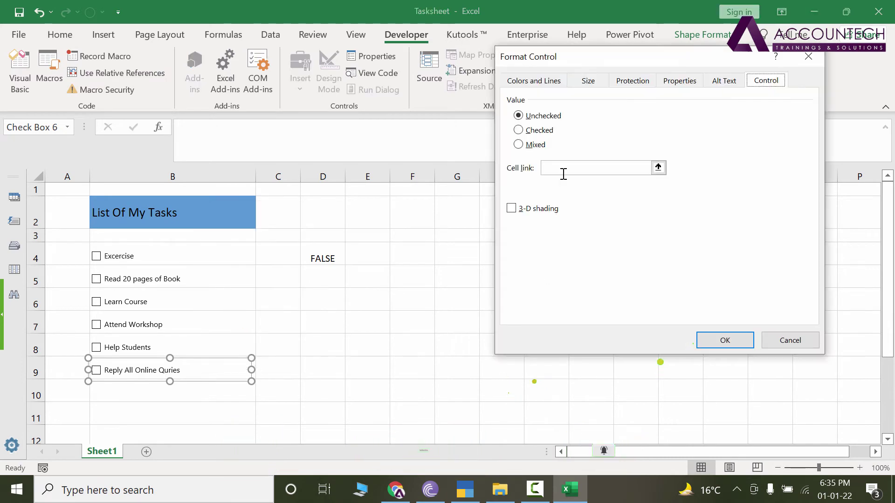
left_click(323, 370)
left_click(725, 341)
left_click(395, 360)
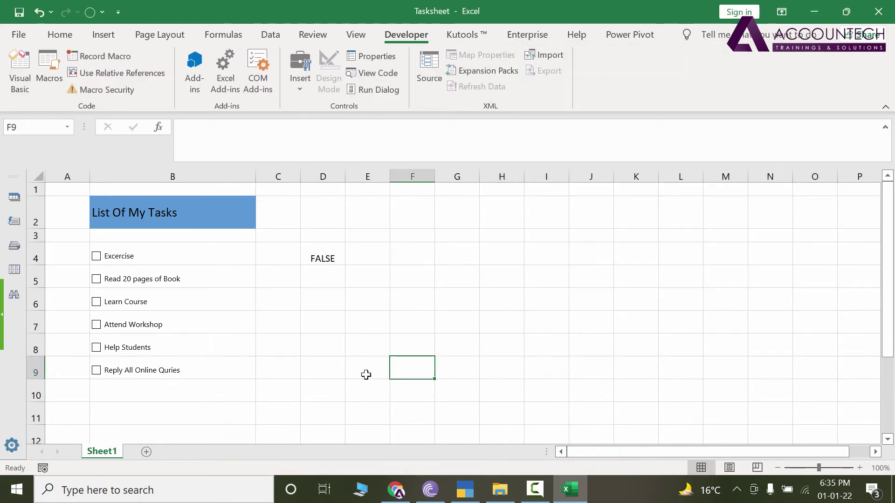
Step: Test the cell links of the check boxes in rows 5 to 9 by ticking and clearing each box
left_click(96, 278)
left_click(96, 300)
left_click(96, 325)
left_click(96, 348)
left_click(95, 371)
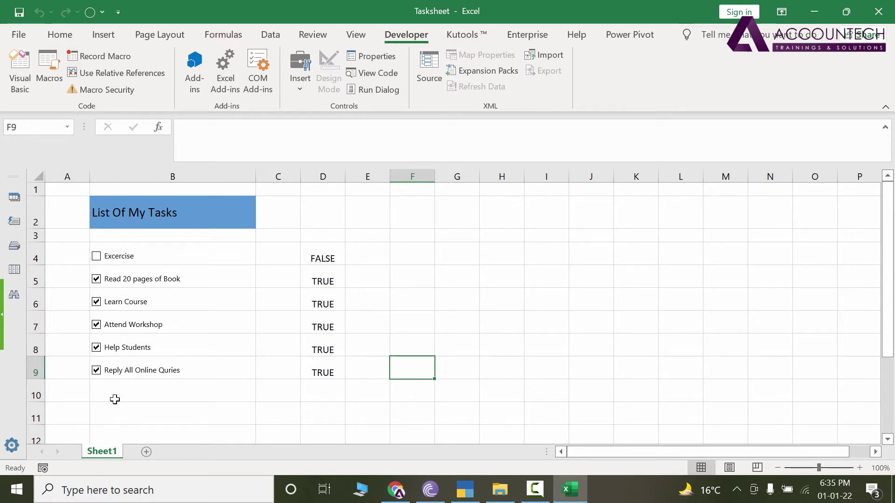
left_click(96, 348)
left_click(96, 325)
left_click(96, 301)
left_click(96, 278)
left_click(96, 371)
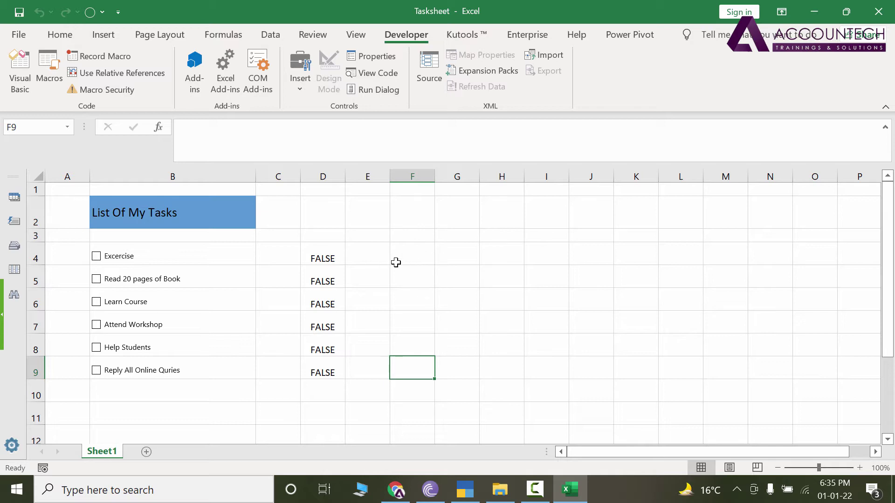
Step: Enter the summary headings TRUE, FALSE, Total and Percentage in cells H2 to K2
left_click(510, 210)
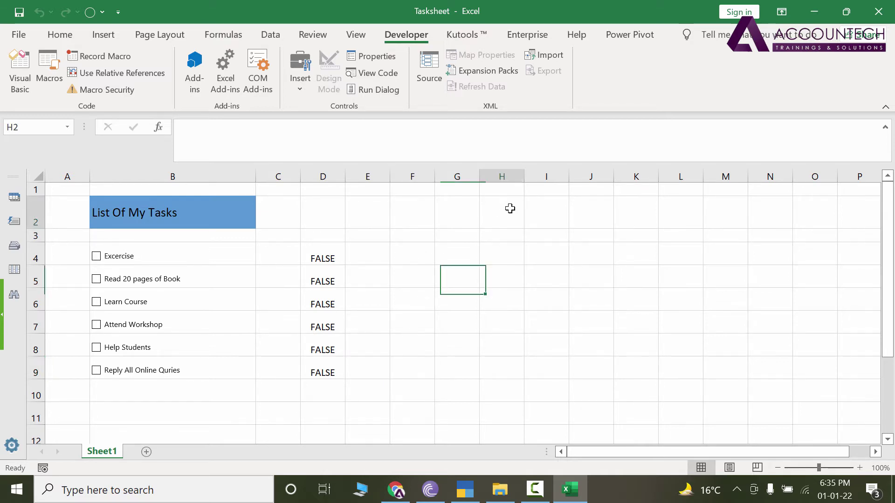
type("True")
left_click(568, 223)
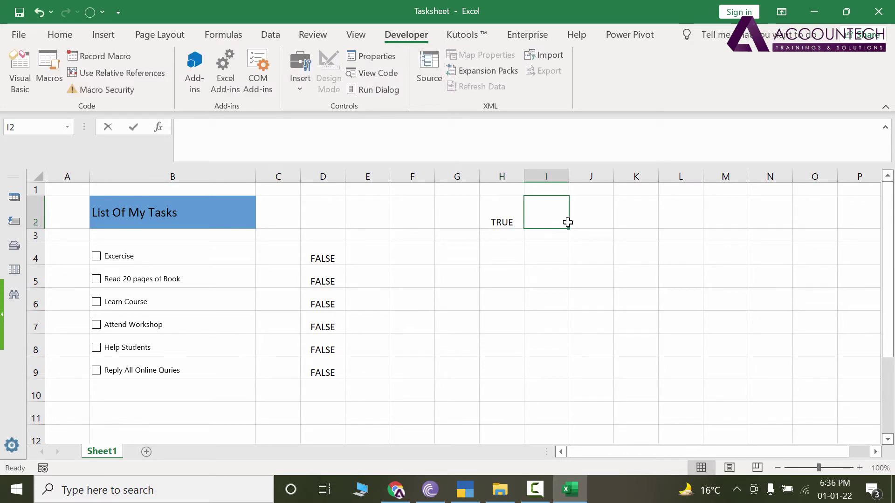
type("Fasl")
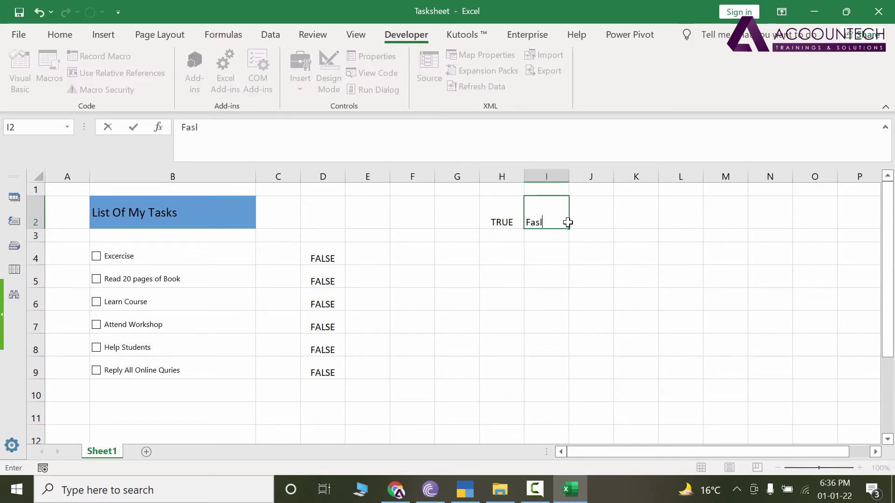
type("ses")
type("ls")
key("Tab")
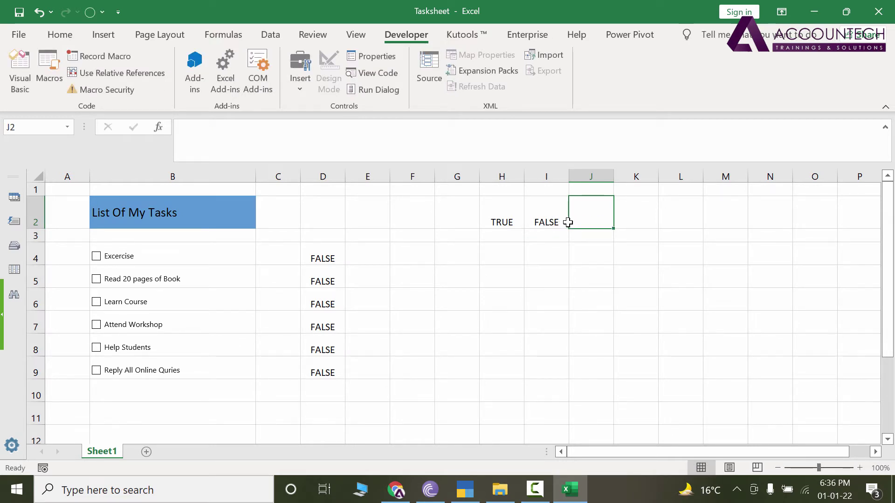
type("Total")
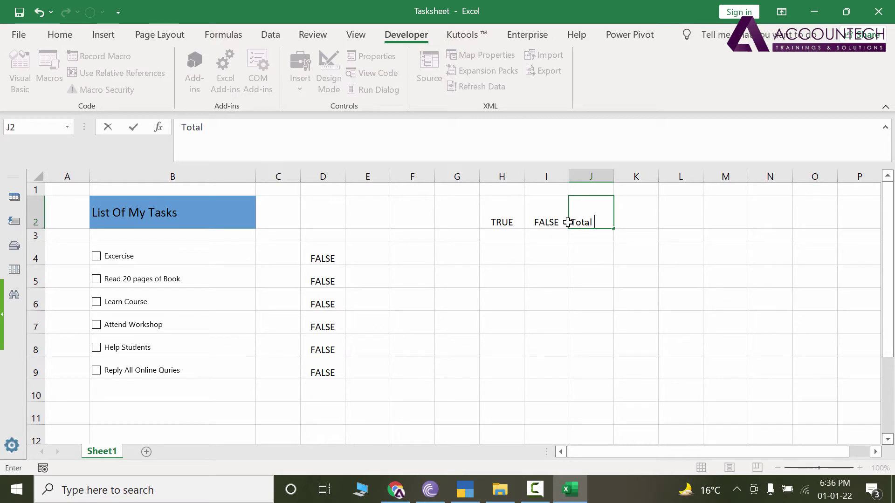
key("Tab")
type("Per")
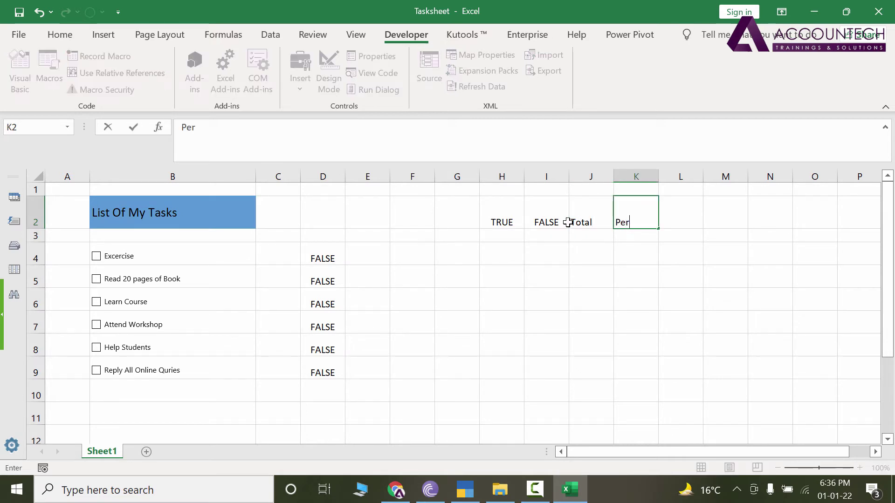
type("centage")
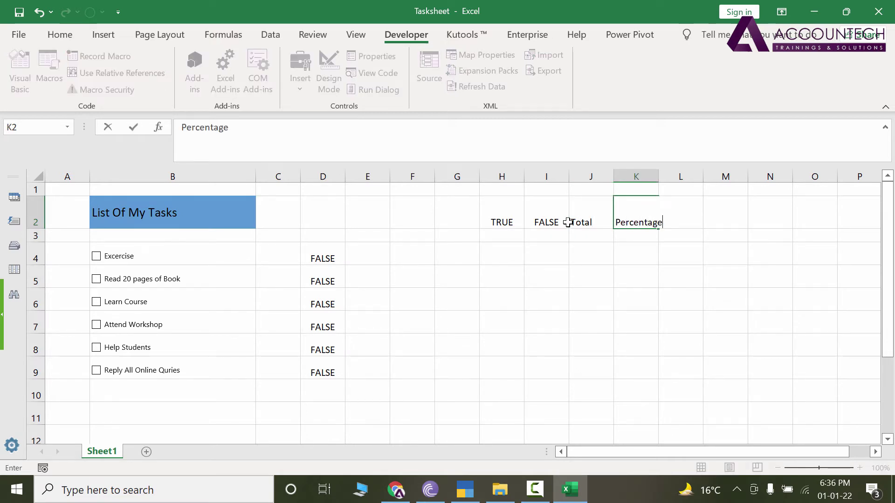
key("Return")
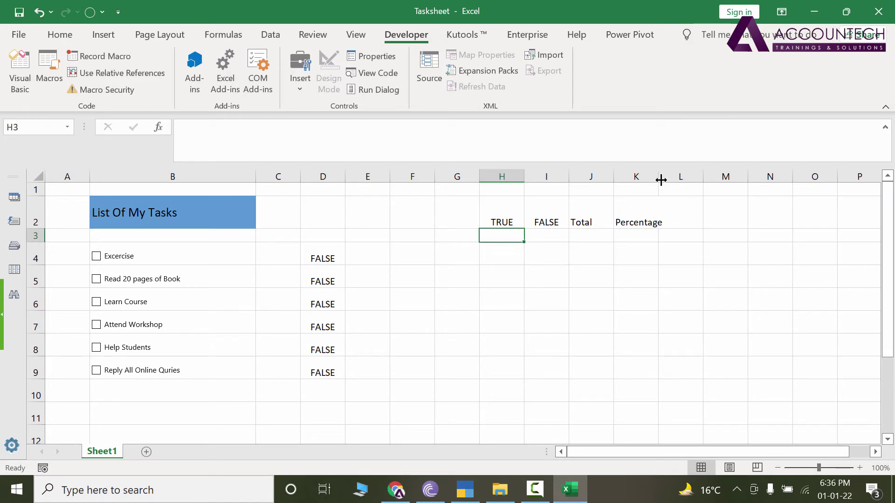
Step: Autofit columns H to K, and widen all four equally beyond their heading text
mouse_move(645, 177)
left_mouse_down()
mouse_move(506, 176)
mouse_move(650, 175)
left_mouse_up()
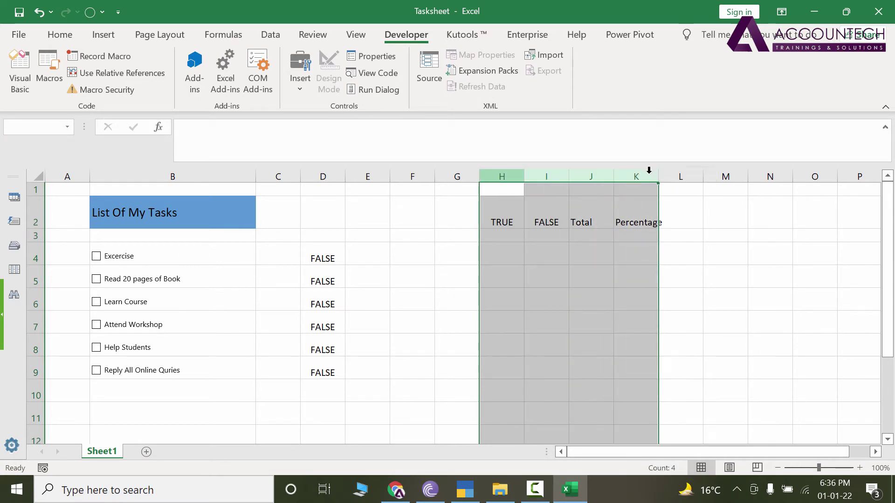
double_click(613, 175)
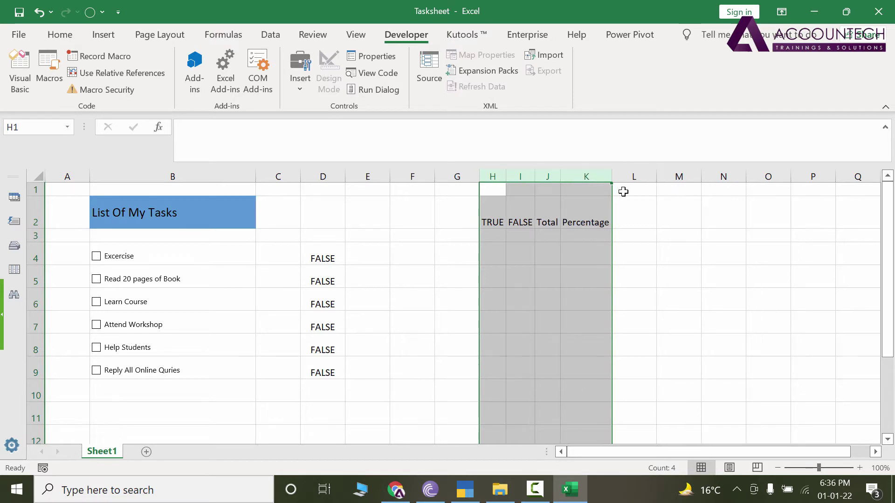
left_click_drag(560, 176, 624, 178)
left_click(658, 245)
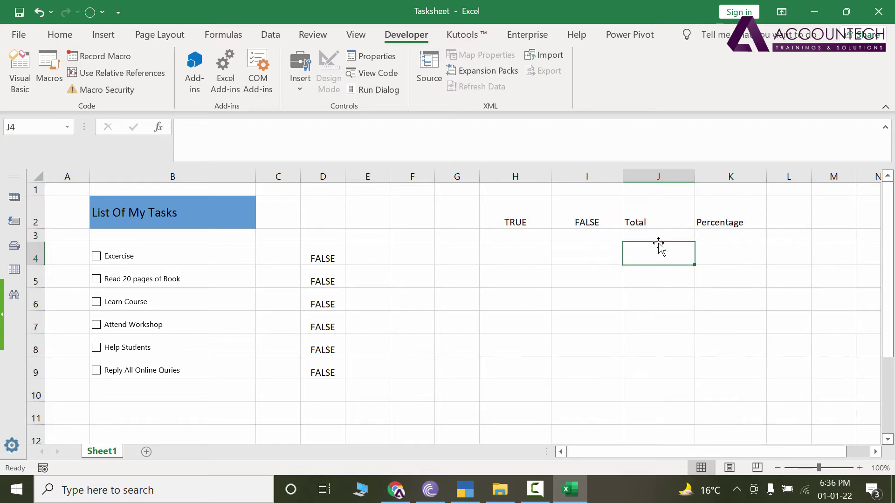
Step: Enter the formula =COUNTIF(D:D,H2) in cell H3 to count the completed tasks
left_click(539, 239)
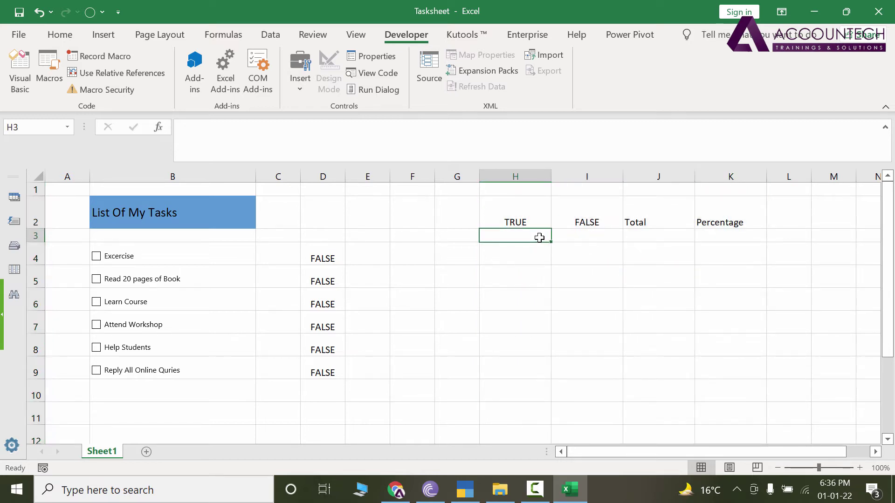
type("=count")
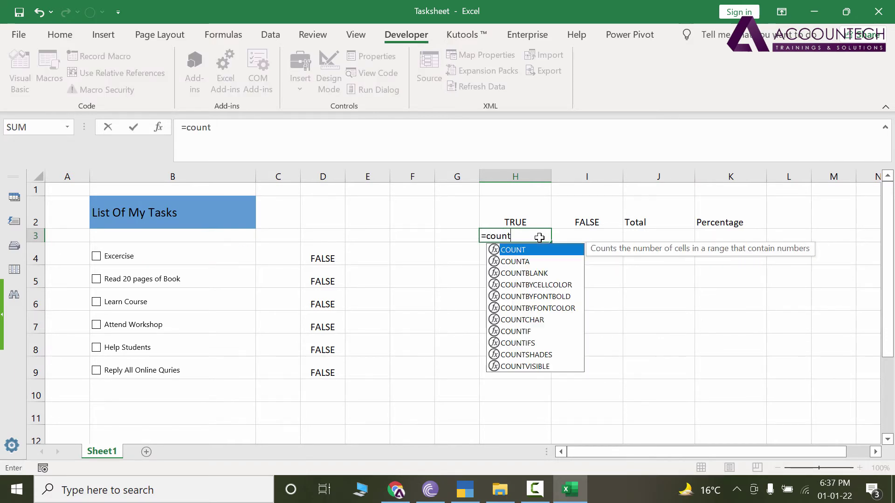
type("ig")
key("BackSpace")
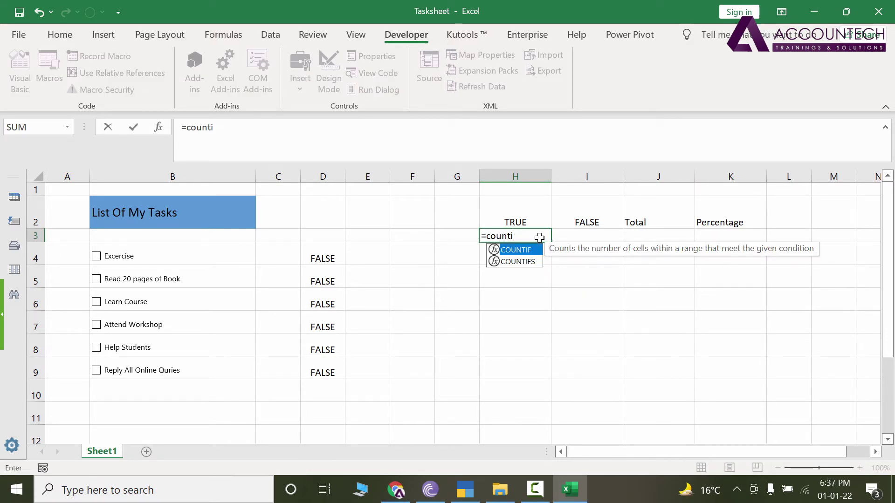
key("Tab")
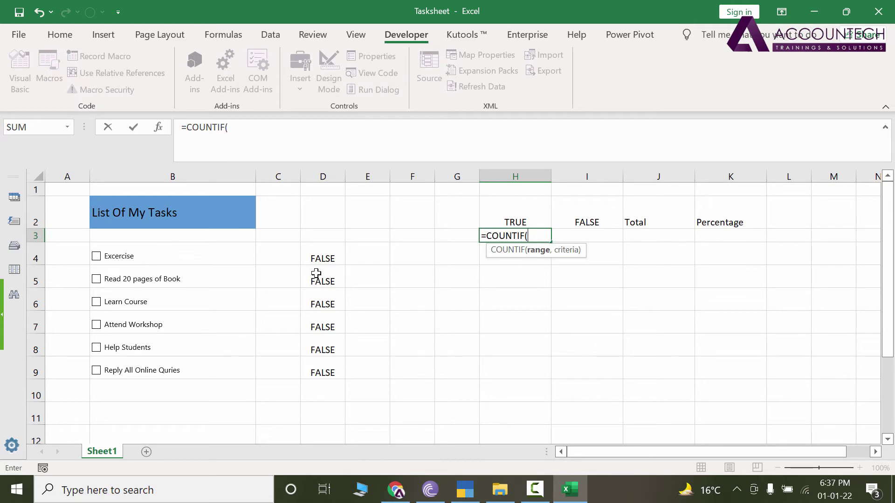
left_click(329, 174)
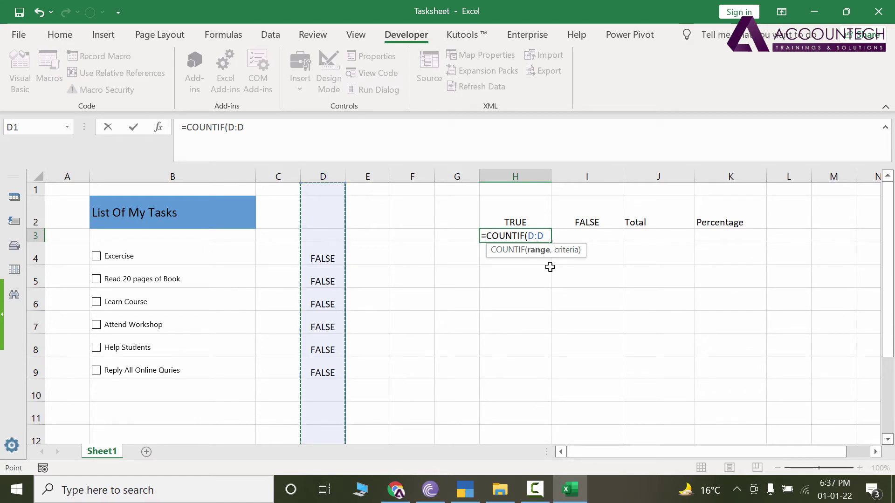
type(",")
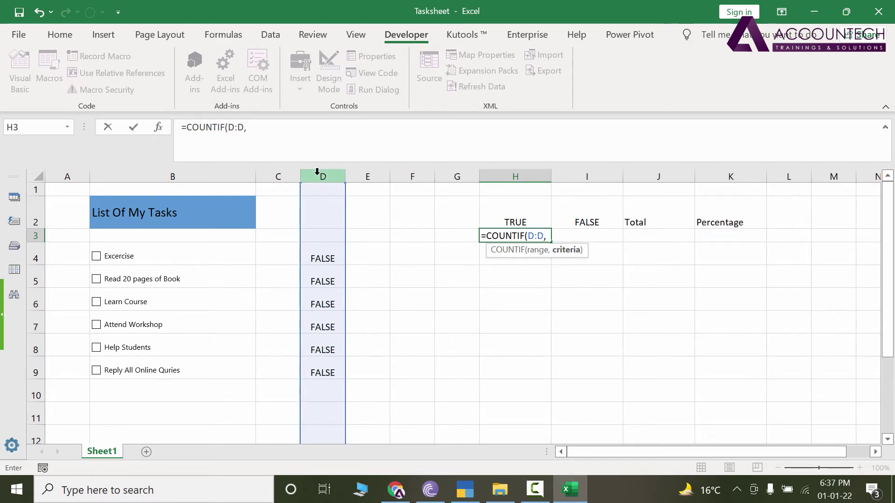
left_click(513, 222)
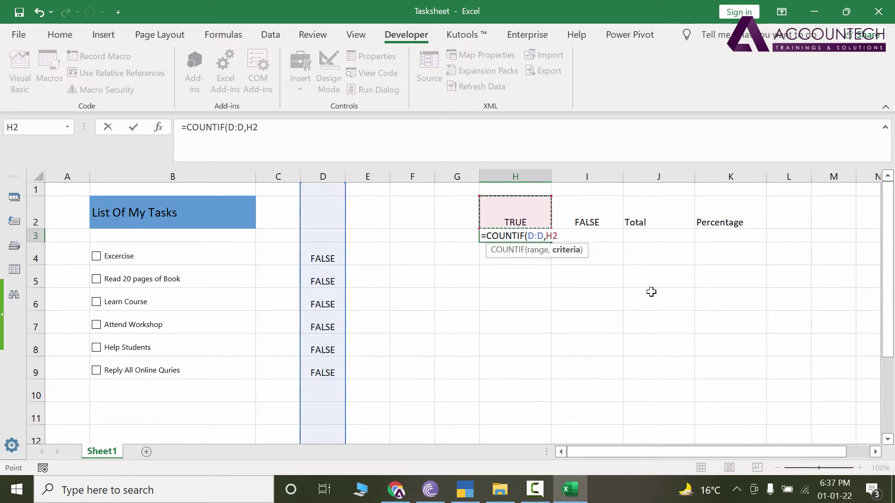
key("Return")
left_click(539, 234)
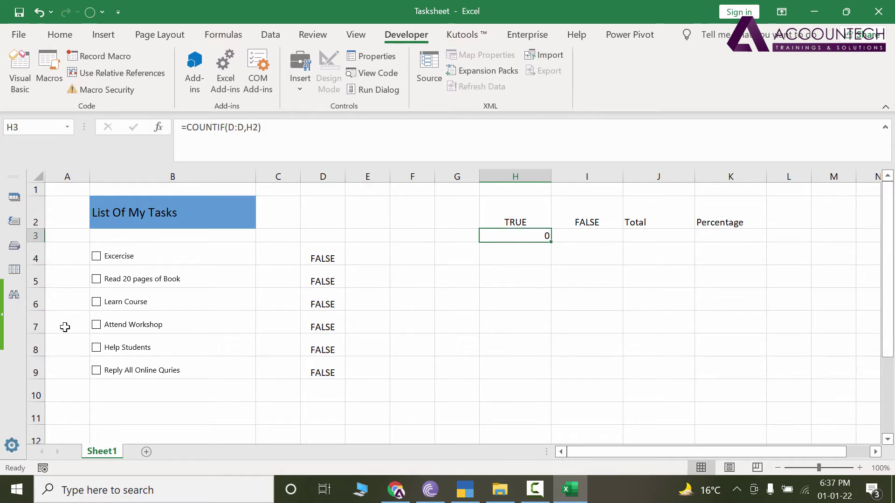
Step: Tick the "Excercise", "Read 20 pages of Book" and "Learn Course" check boxes to test the count in H3
left_click(97, 275)
left_click(97, 280)
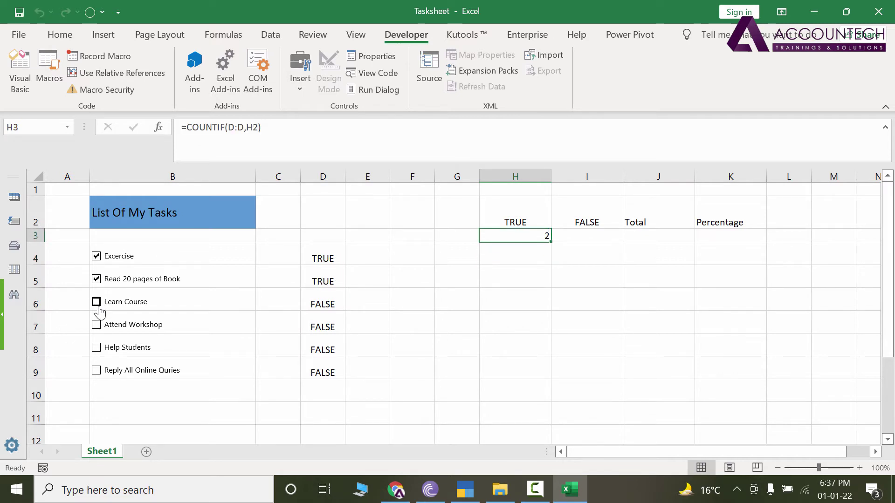
left_click(97, 302)
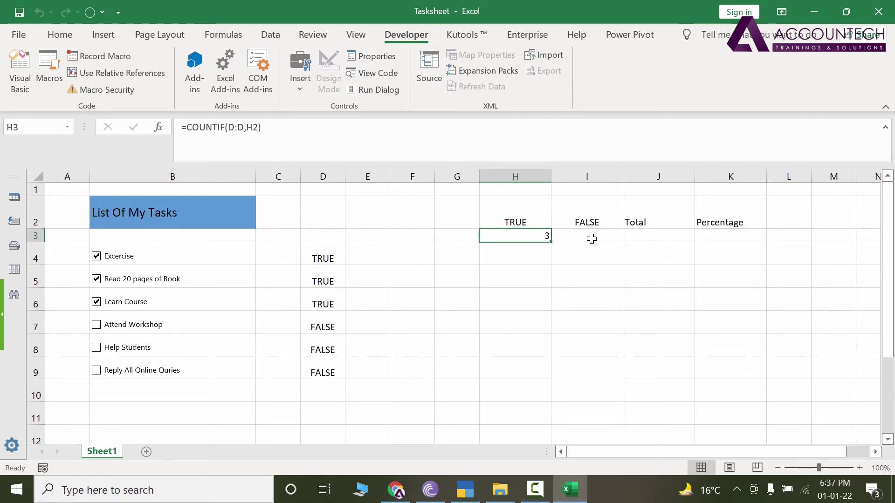
Step: Make the column range in the H3 formula absolute so it reads =COUNTIF($D:$D,H2)
double_click(550, 238)
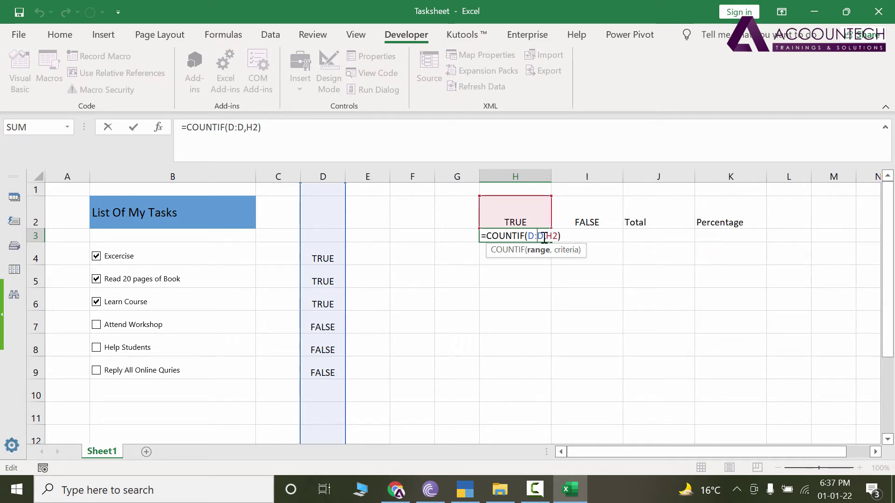
left_click_drag(544, 238, 531, 239)
key("F4")
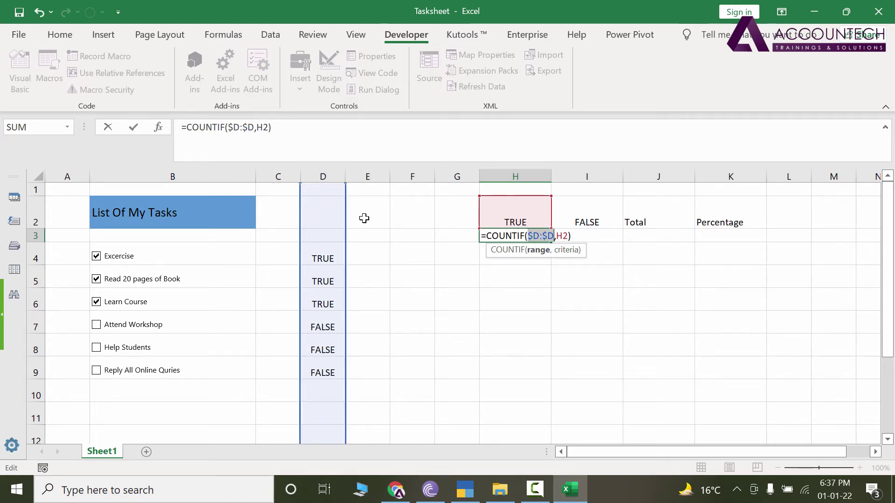
left_click(581, 238)
left_click(567, 235)
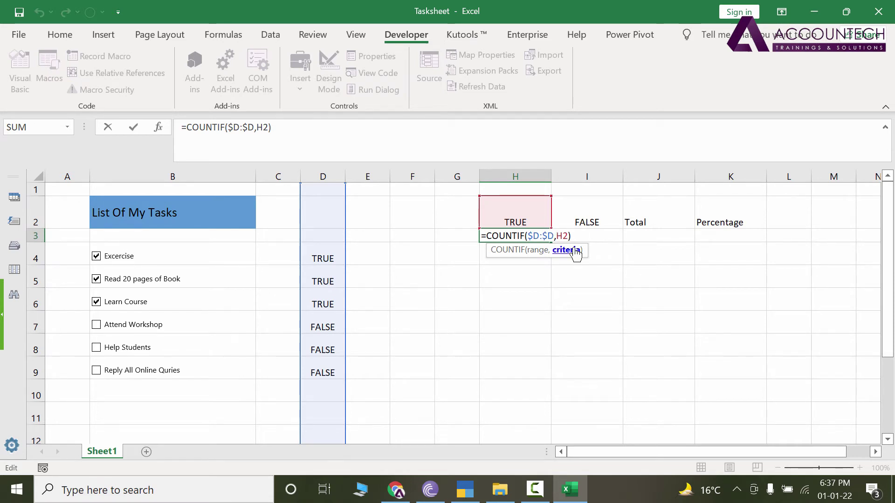
key("ctrl+Return")
Step: Copy the COUNTIF formula from H3 across to I3 and check the references in the copied formula
left_click_drag(554, 244, 615, 235)
double_click(615, 236)
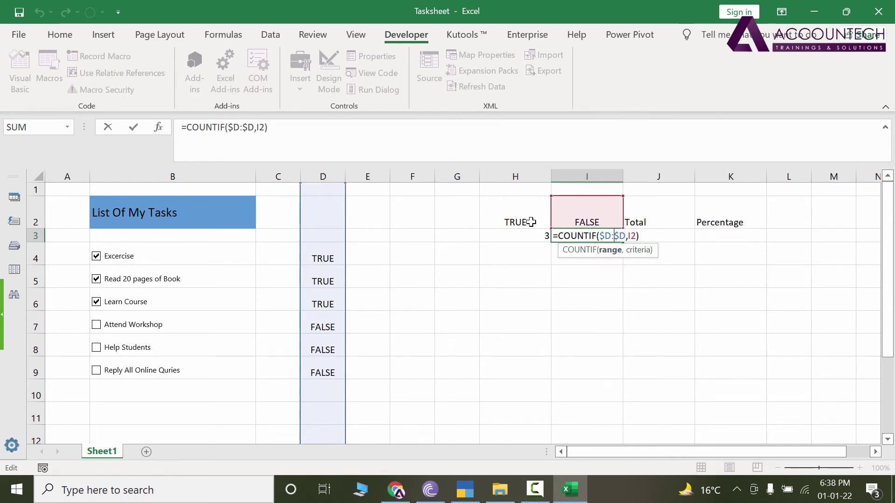
left_click(637, 238)
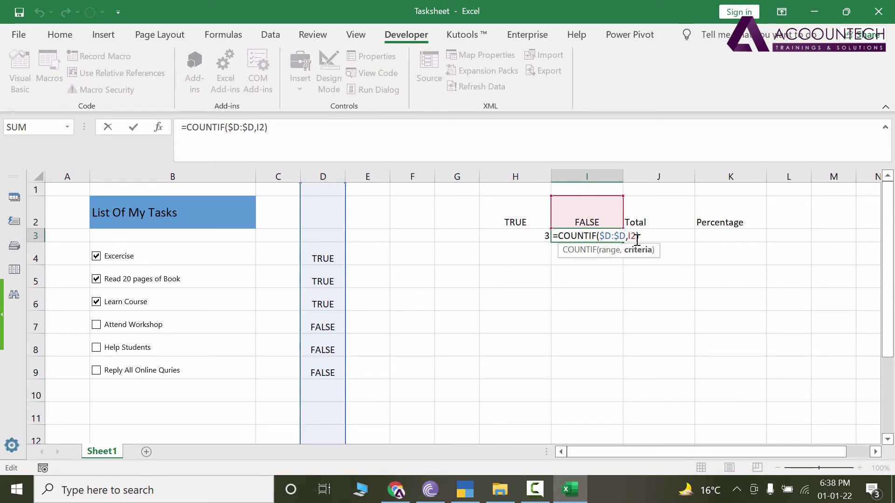
key("ctrl+Return")
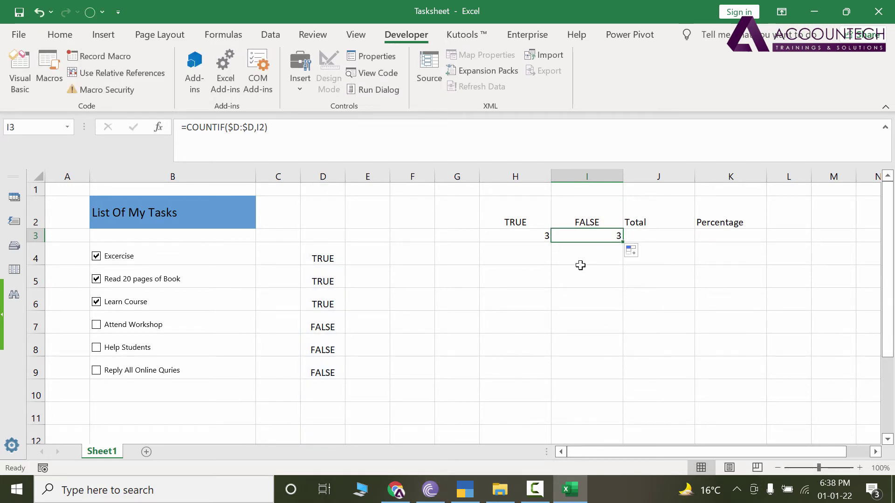
double_click(596, 236)
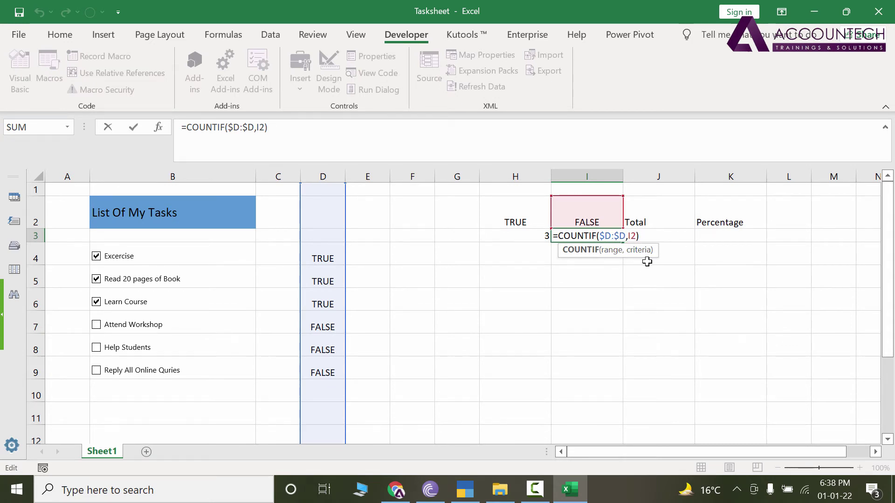
key("Tab")
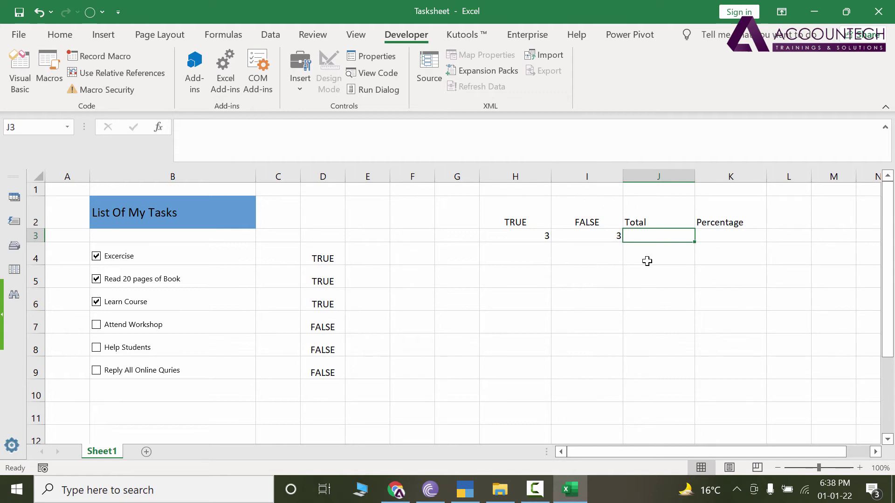
Step: Enter the formula =SUM(H3:I3) in cell J3 under the Total heading
type("=sum(")
left_click_drag(544, 236, 610, 237)
key("Return")
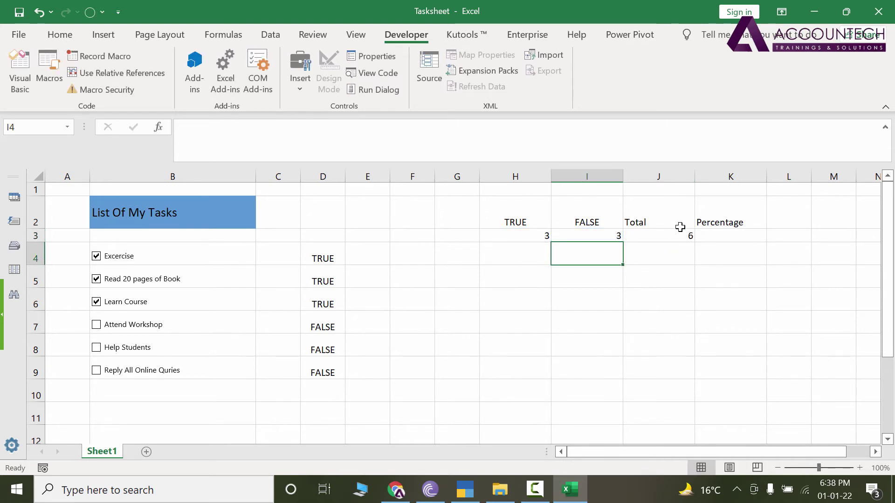
left_click(683, 234)
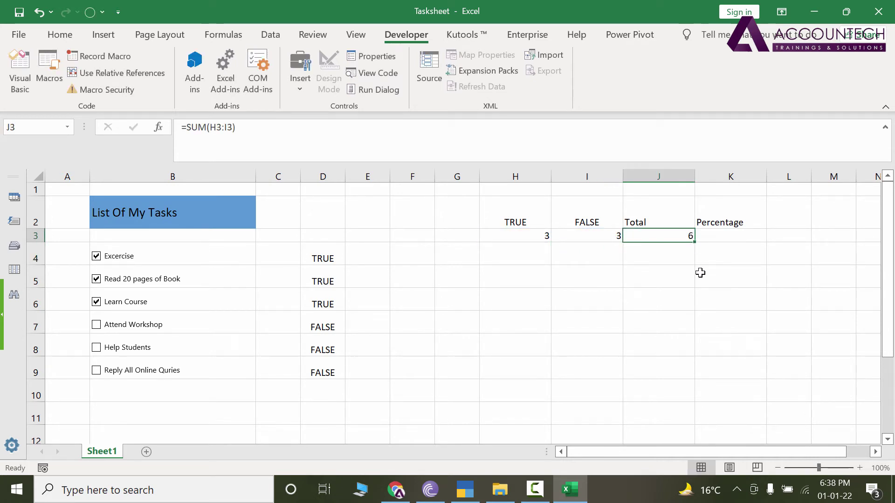
Step: Enter the formula =H3/J3 in cell K3 under the Percentage heading
key("Right")
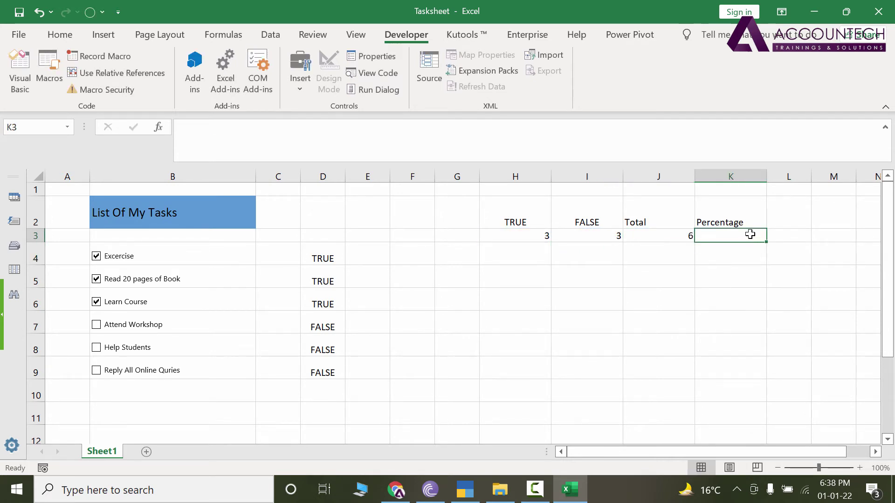
type("=")
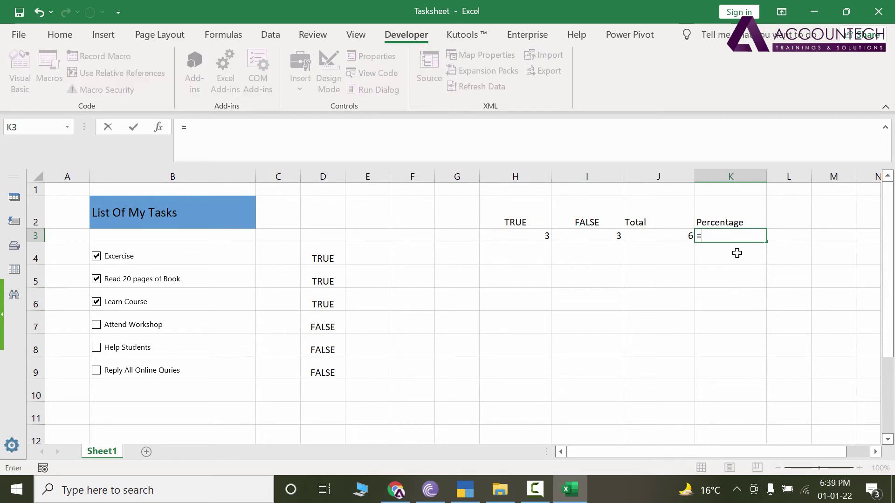
left_click(521, 235)
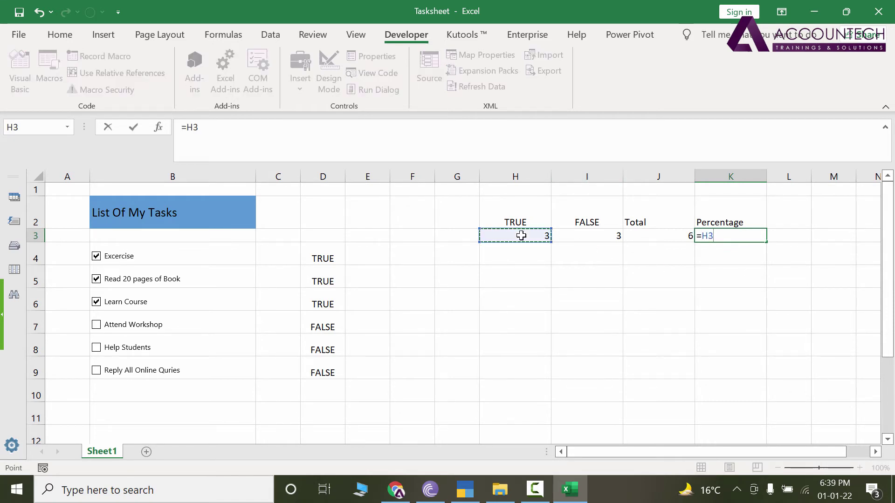
type("/")
left_click(662, 235)
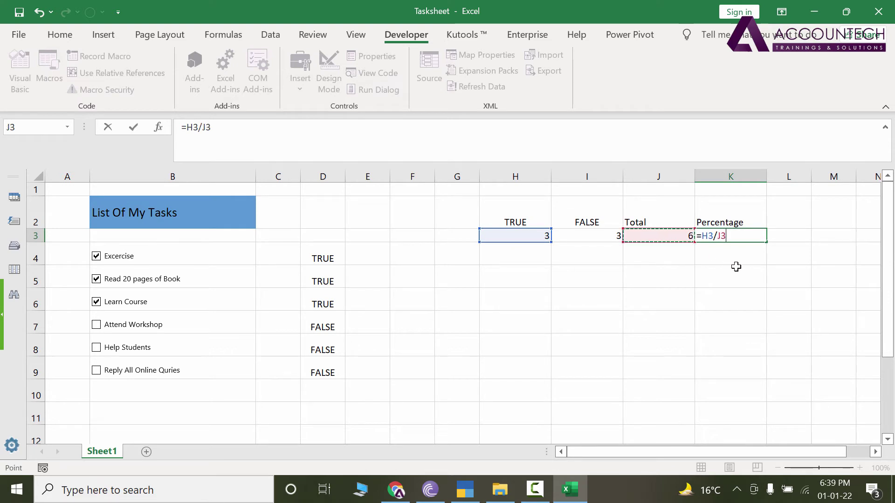
key("Return")
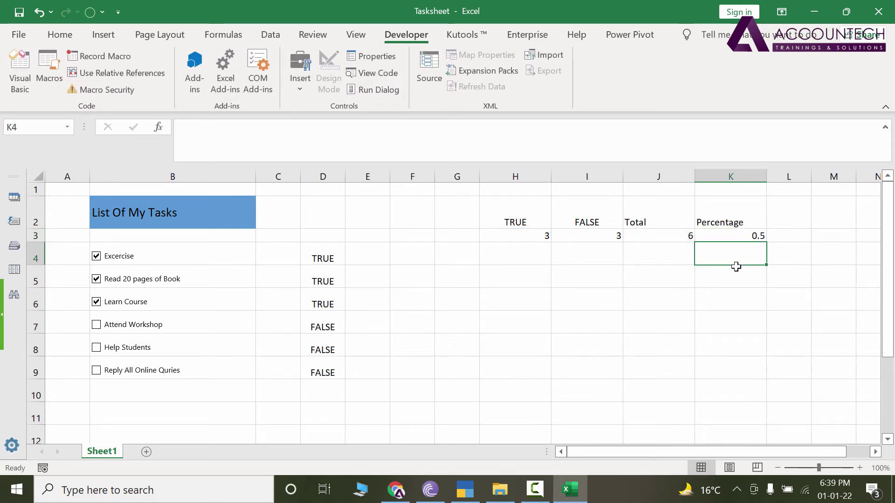
Step: Check the formula in H3 and format the Percentage result in K3 as a percentage
left_click(505, 232)
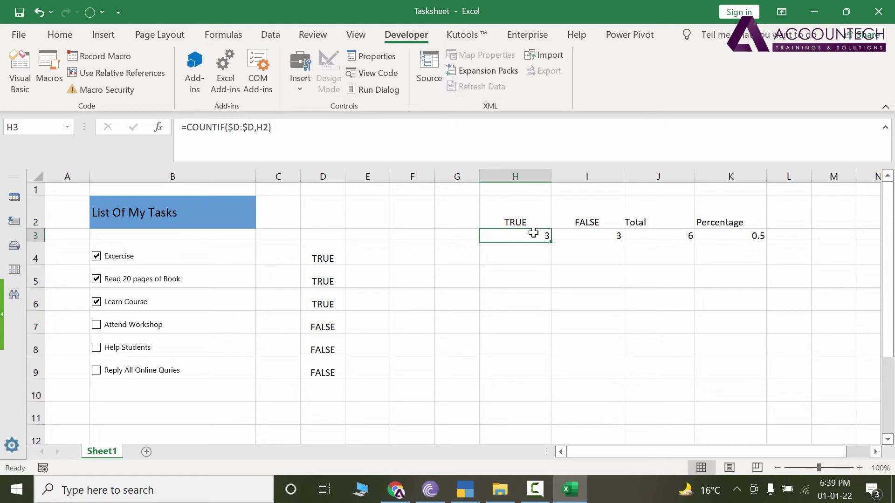
left_click(733, 236)
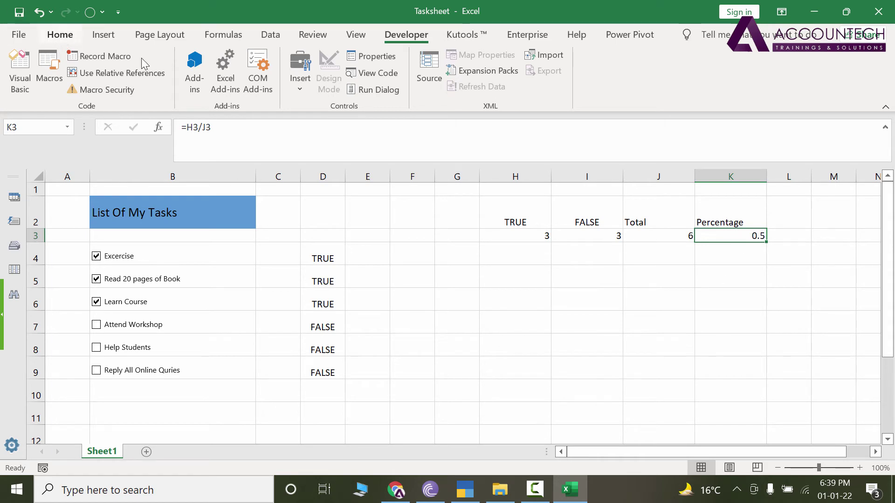
left_click(61, 37)
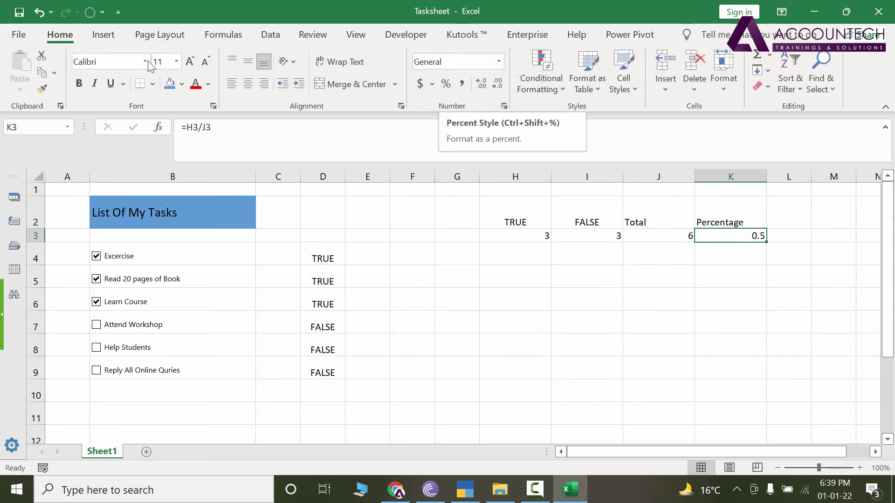
left_click(447, 84)
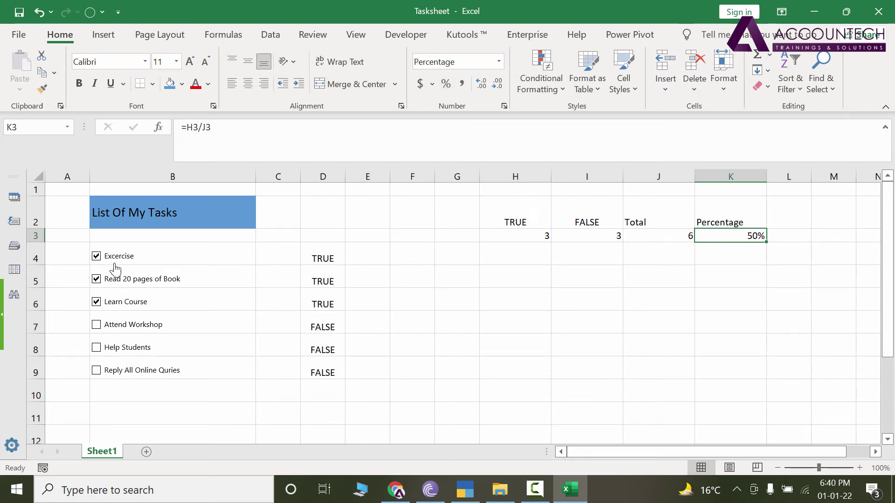
Step: Clear every ticked check box, starting with "Excercise", and tick all six tasks to test the percentage in K3
left_click(96, 256)
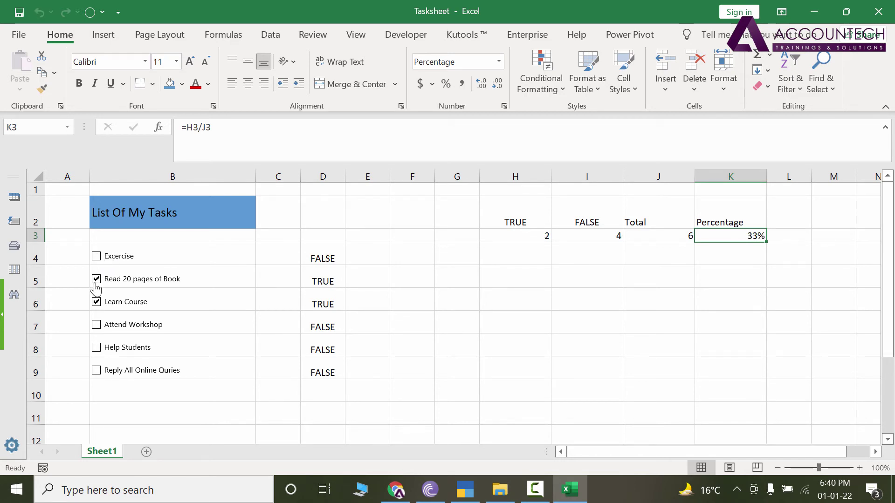
left_click(199, 281)
left_click(199, 282)
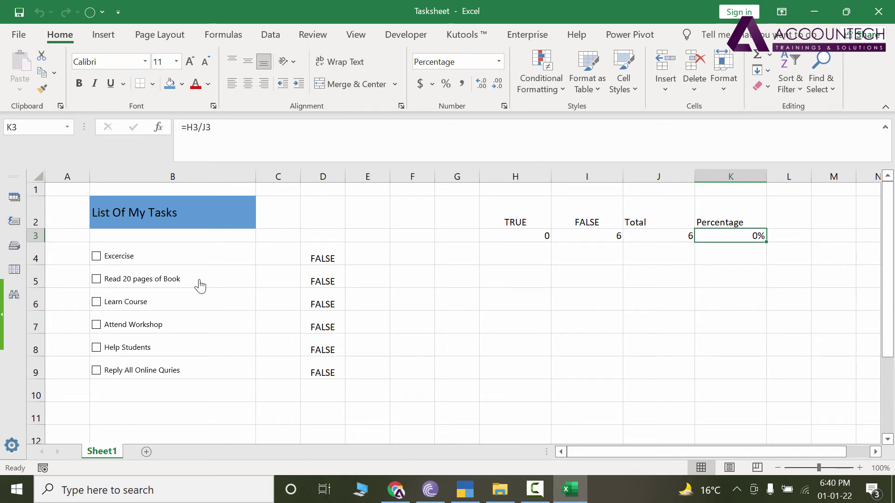
left_click(200, 285)
left_click(200, 285)
left_click(200, 286)
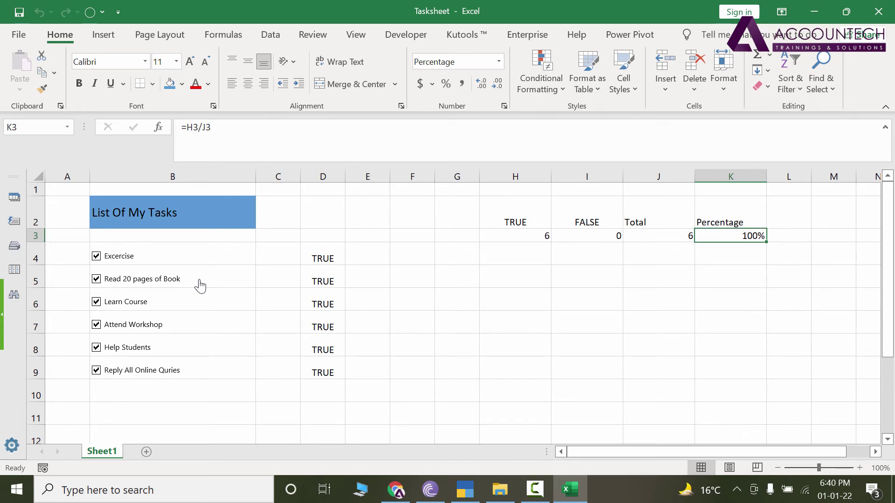
Step: Insert a 2-D Clustered Bar chart from the Percentage heading and value in K2:K3
key("Up")
key("shift+Down")
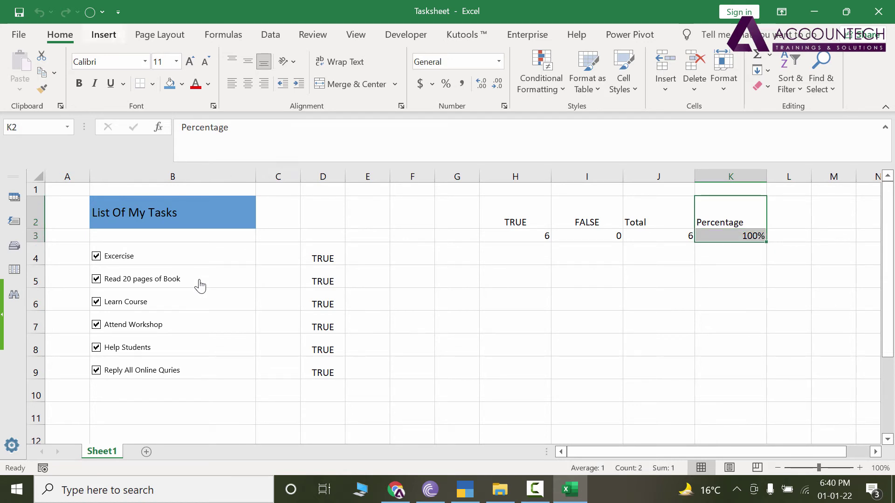
key("alt+n")
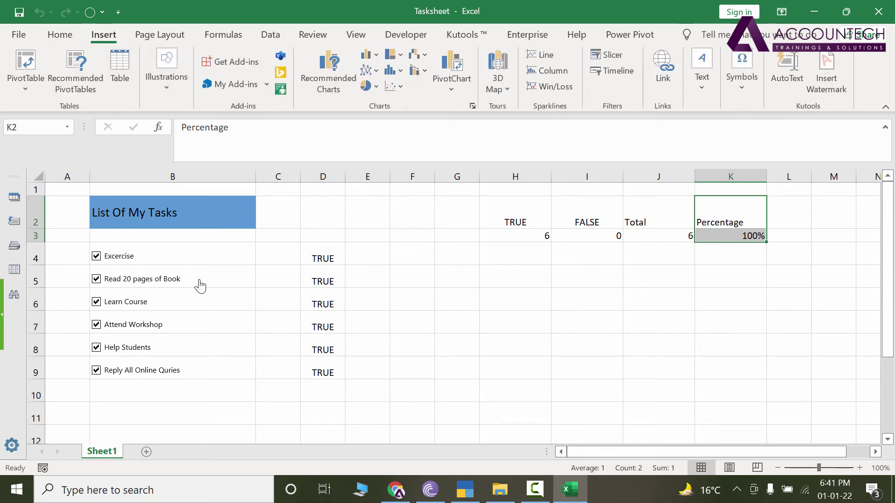
key("c")
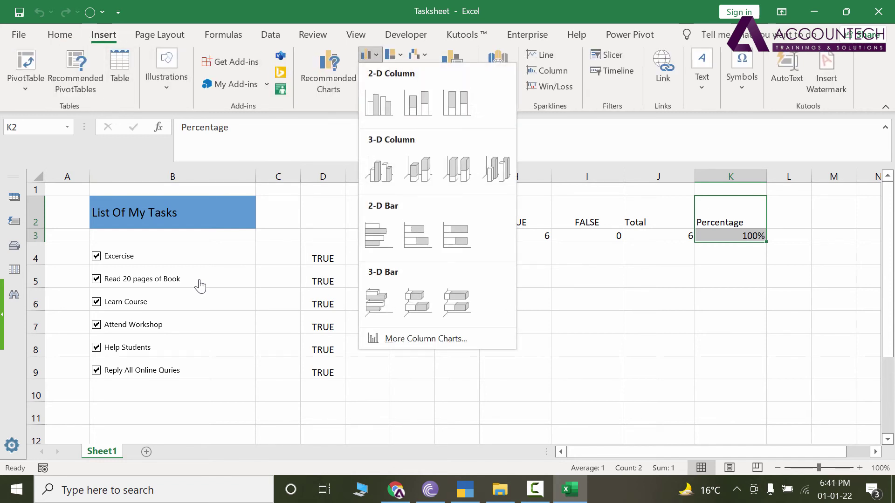
key("Down")
key("Down")
key("Down")
key("Down")
key("Down")
key("Up")
key("Up")
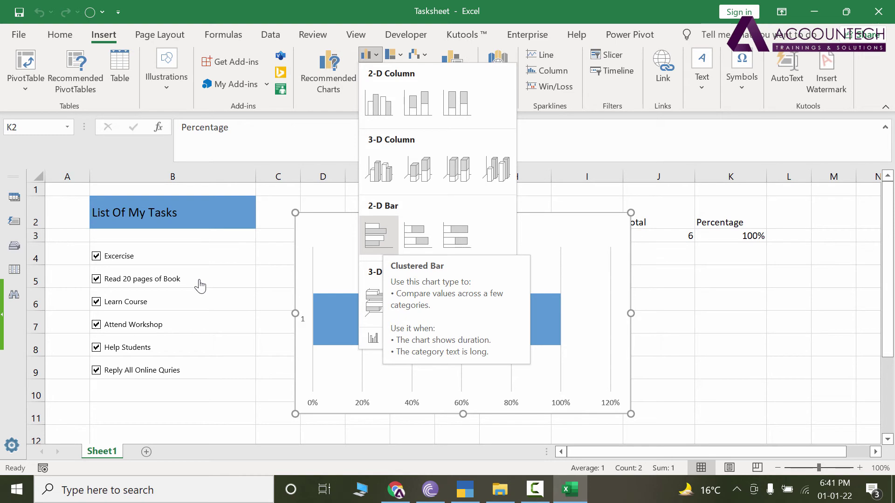
key("Return")
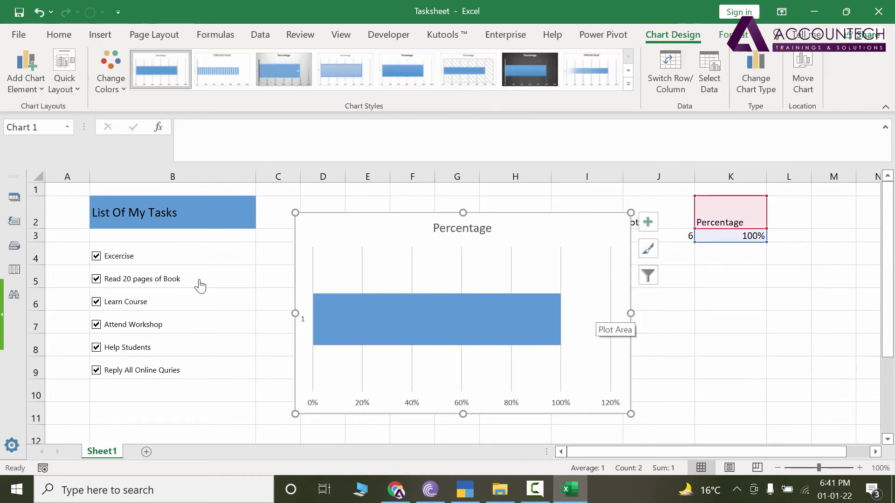
Step: Apply the dark-background chart style and change the chart title to "Progress Bar"
left_click(529, 69)
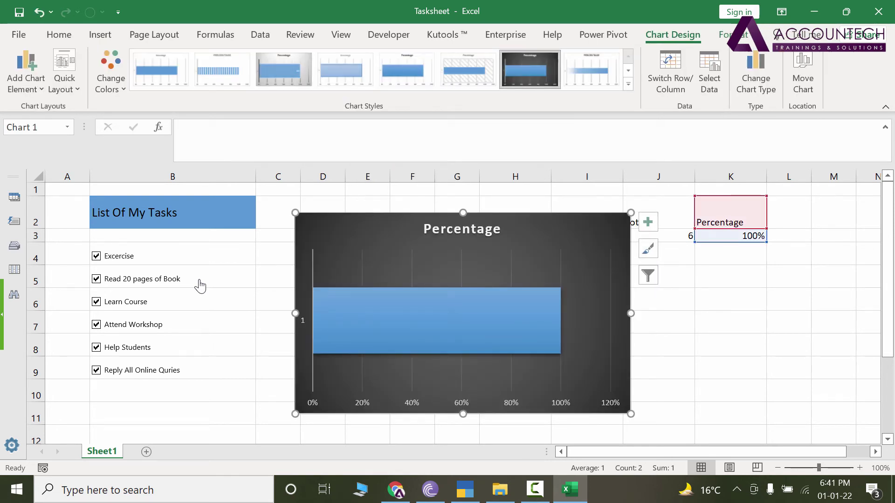
double_click(530, 320)
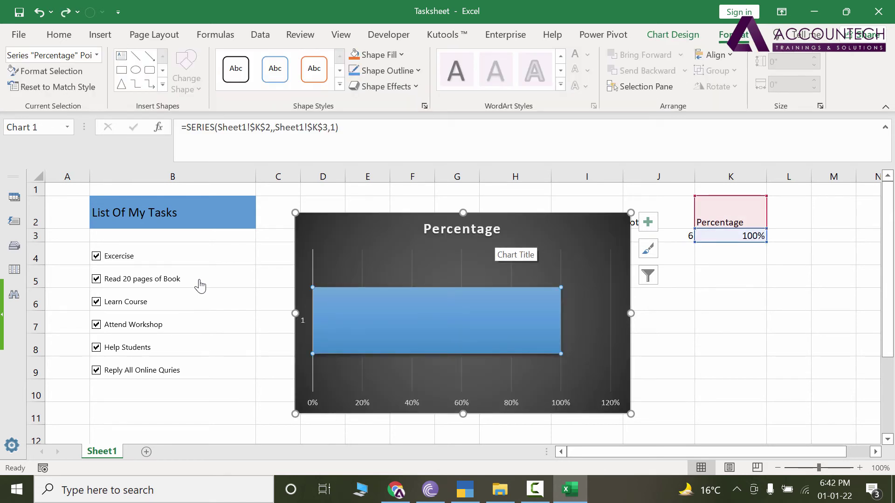
key("Up")
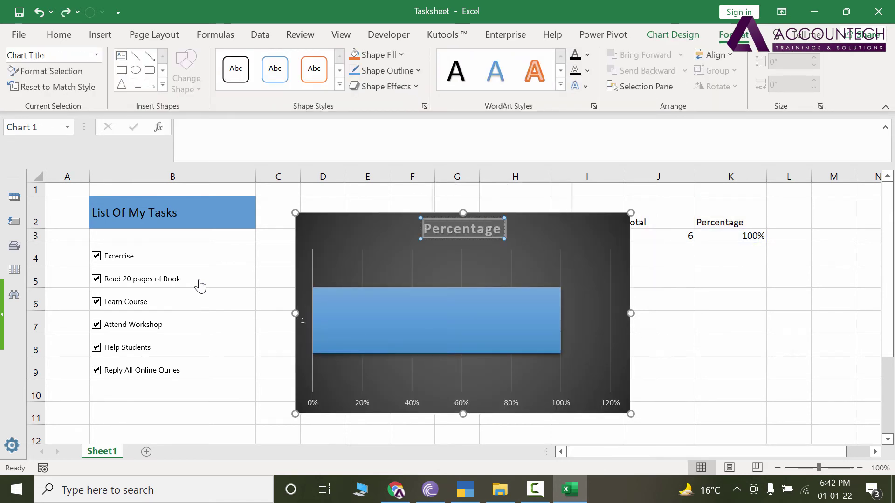
type("Progre")
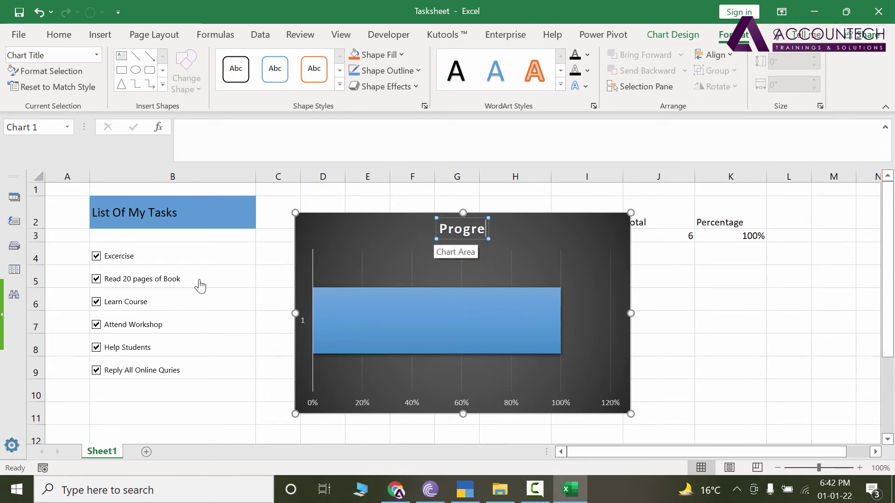
type("ss Bar")
key("Escape")
Step: Resize the chart to 1.5" high by 6.47" wide and move it beneath the TRUE/FALSE summary cells
left_click_drag(463, 212, 463, 313)
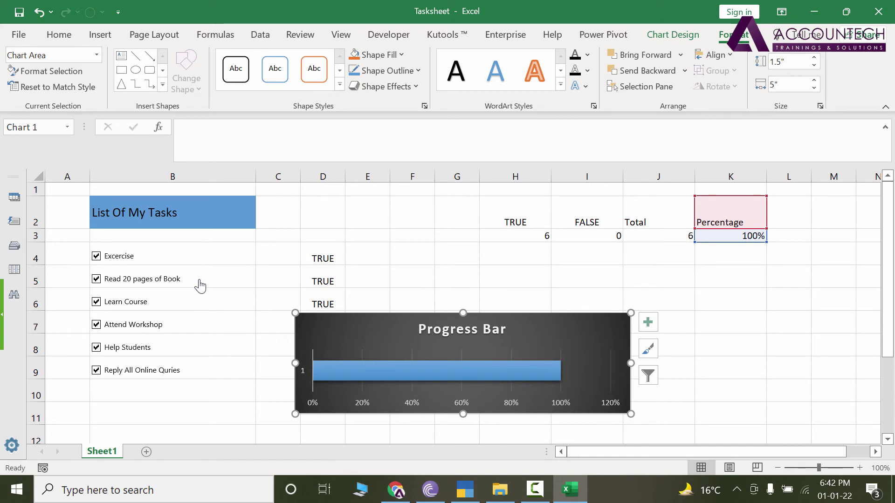
left_click_drag(631, 363, 729, 364)
left_click_drag(578, 331, 656, 289)
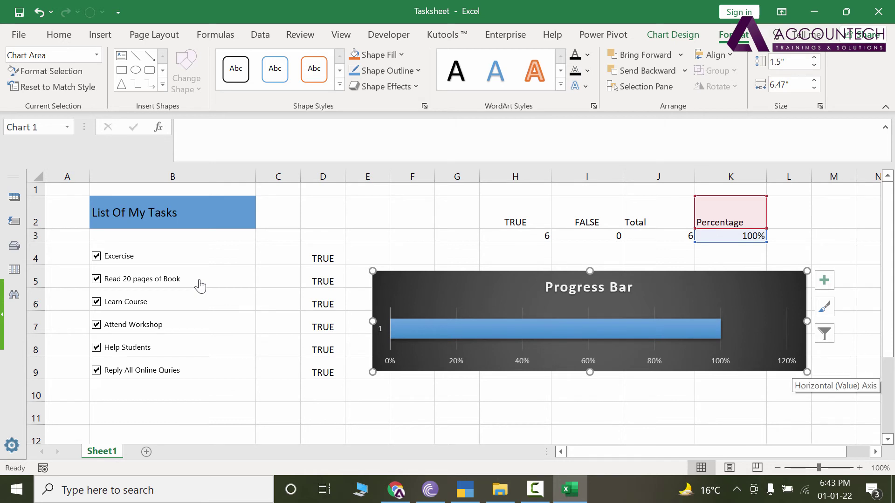
Step: Format the chart's horizontal value axis with a maximum bound of 1.0 and a major unit of 0.2
left_click(791, 361)
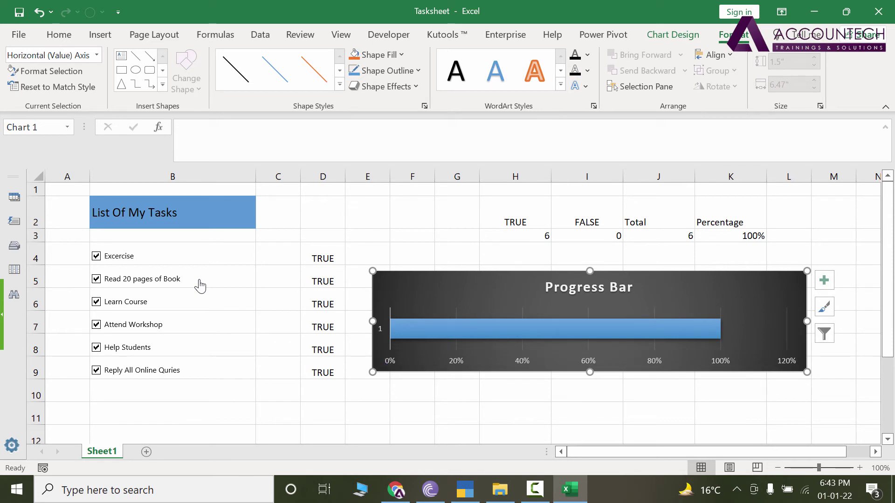
right_click(693, 369)
key("Escape")
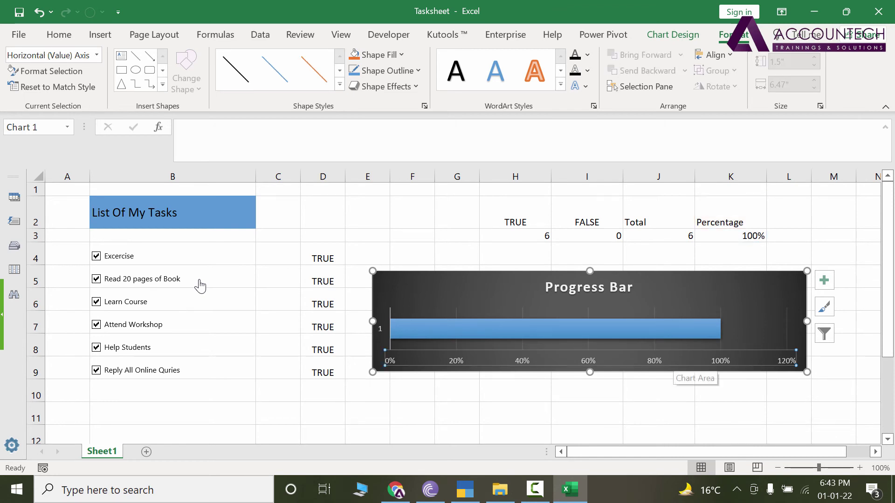
right_click(674, 368)
right_click(656, 362)
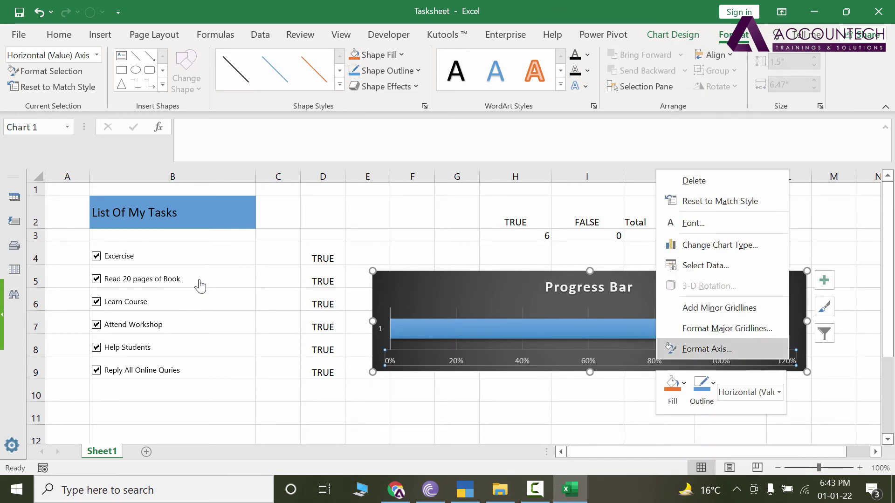
key("Return")
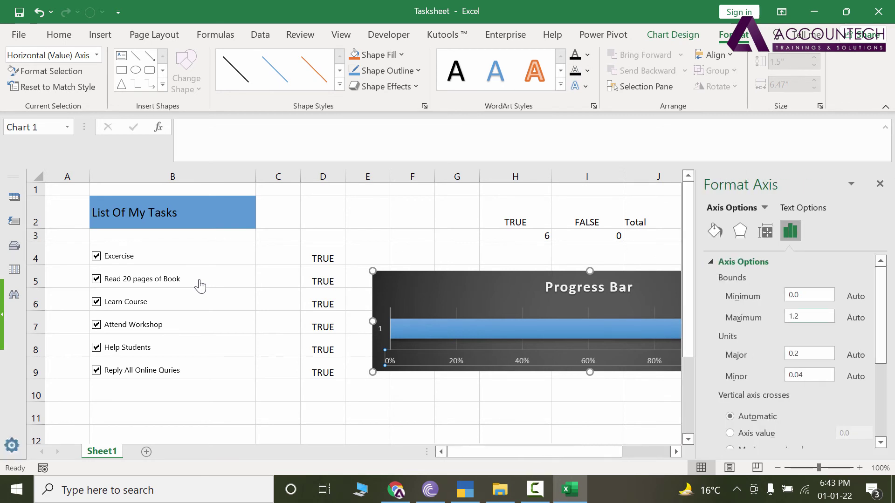
key("Tab")
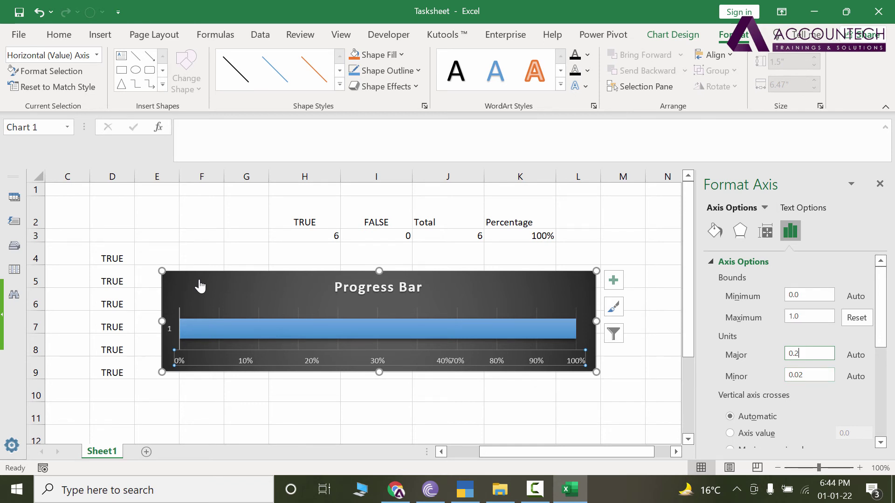
left_click(879, 183)
left_click(623, 413)
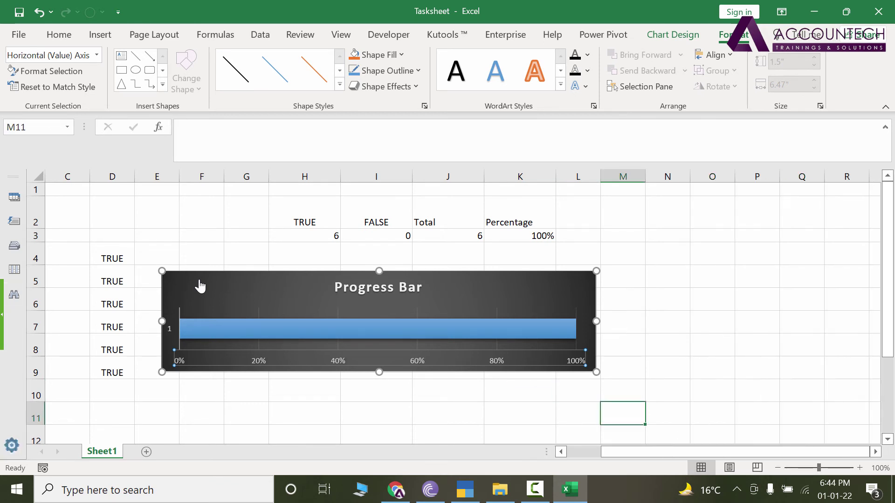
key("Escape")
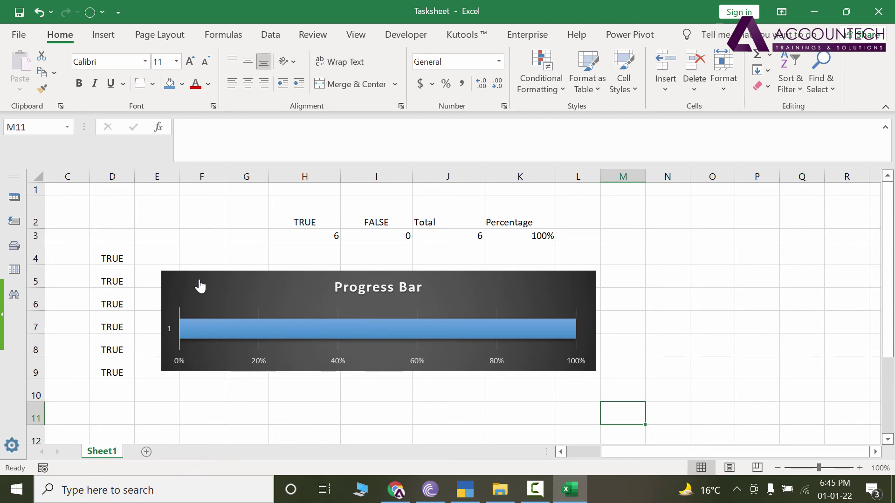
Step: Move the chart so its upper-left corner sits at about cell F6, and add data labels to the Percentage bar
left_click_drag(199, 285, 231, 305)
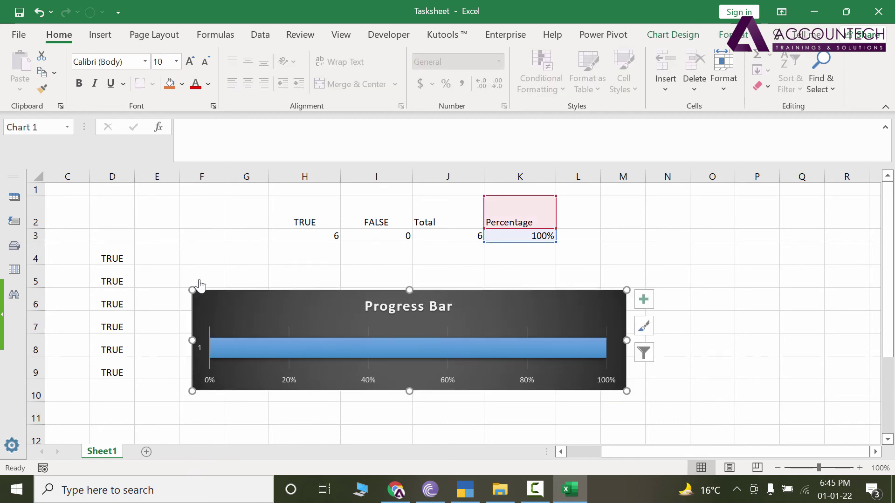
right_click(482, 350)
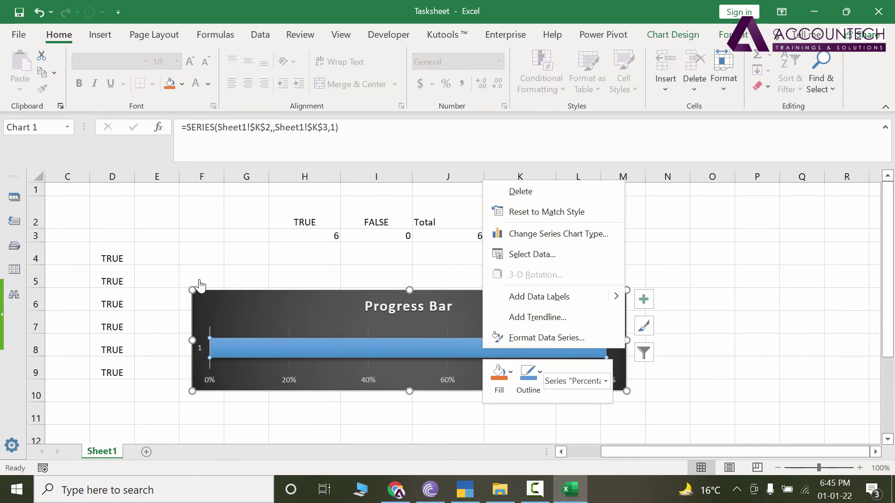
key("Escape")
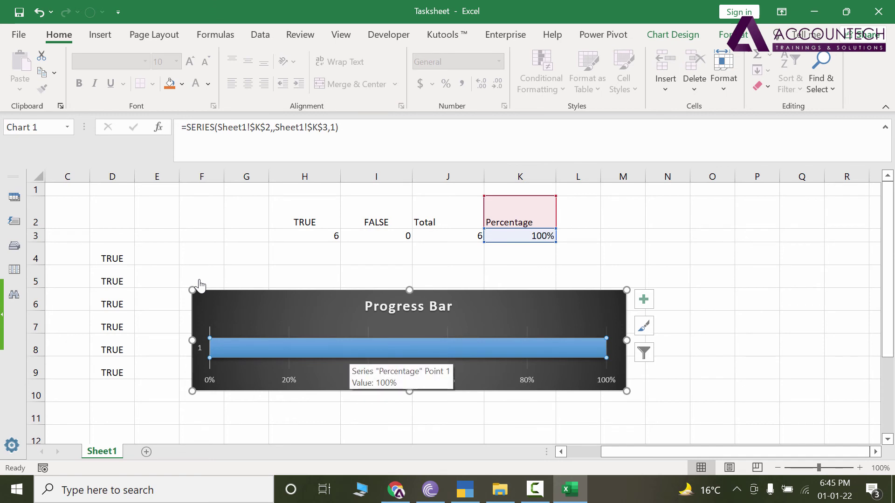
right_click(409, 350)
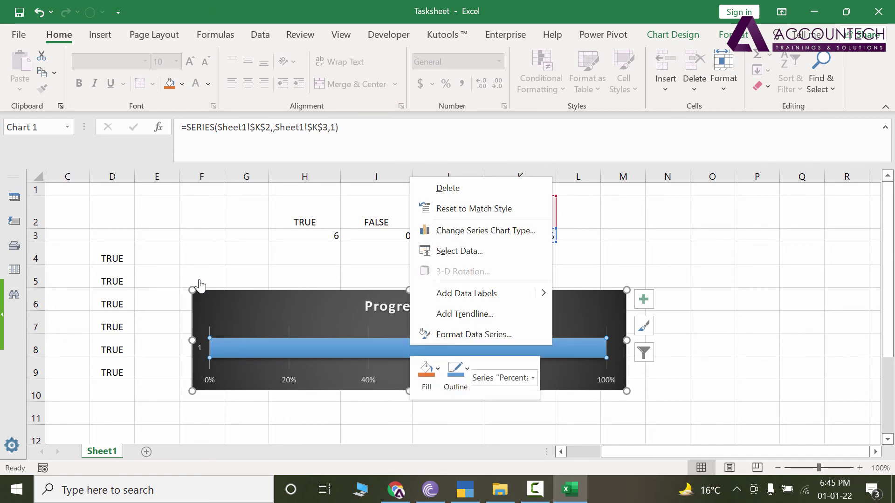
left_click(466, 293)
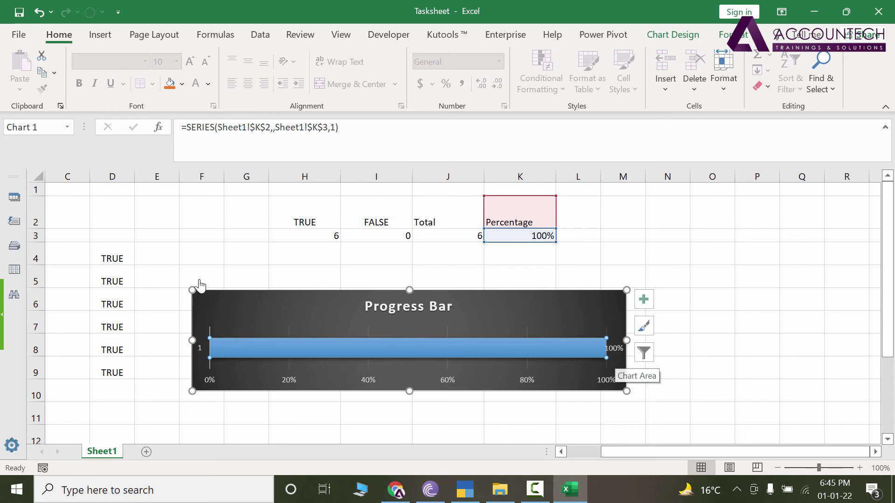
Step: Deselect the chart and tick the "Read 20 pages of Book" check box in the task list
key("Escape")
key("Escape")
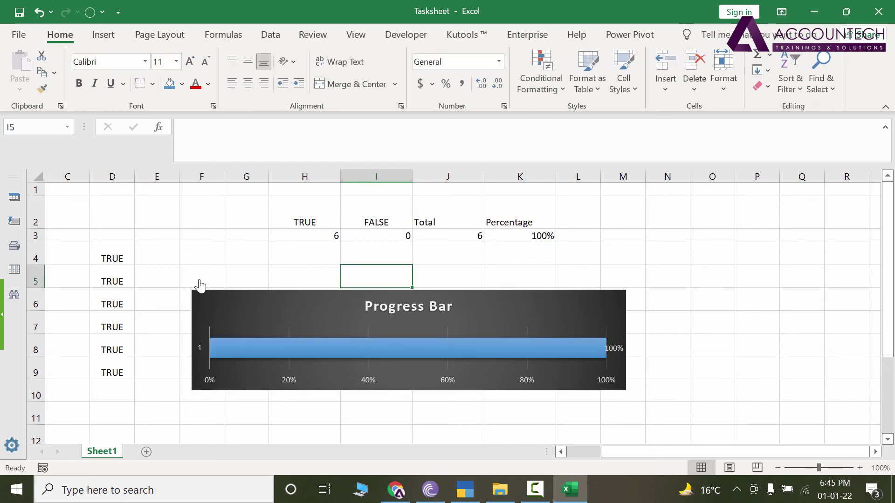
scroll(201, 286, "left", 2)
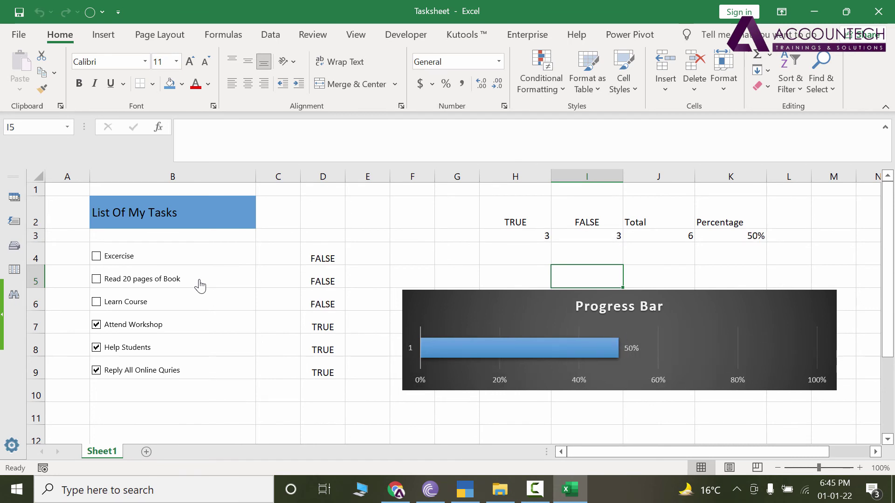
left_click(199, 281)
Step: Format the progress bar's data label with its label position set to Inside End
left_click(697, 348)
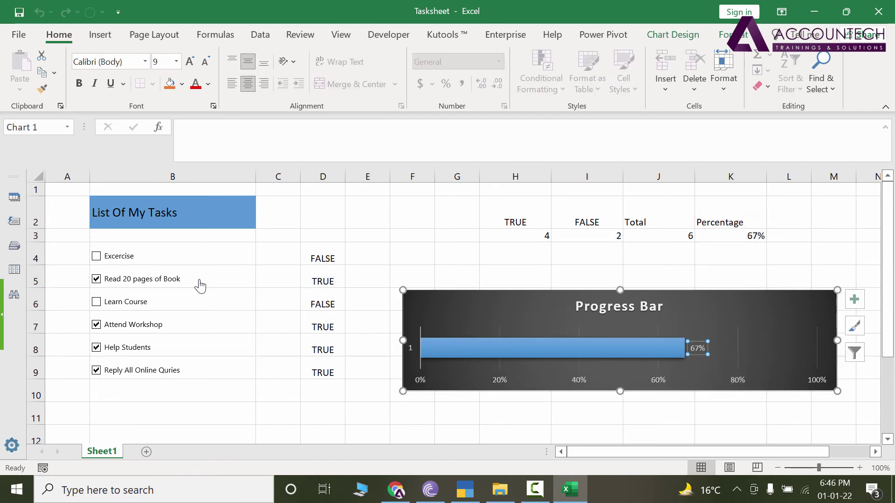
key("Escape")
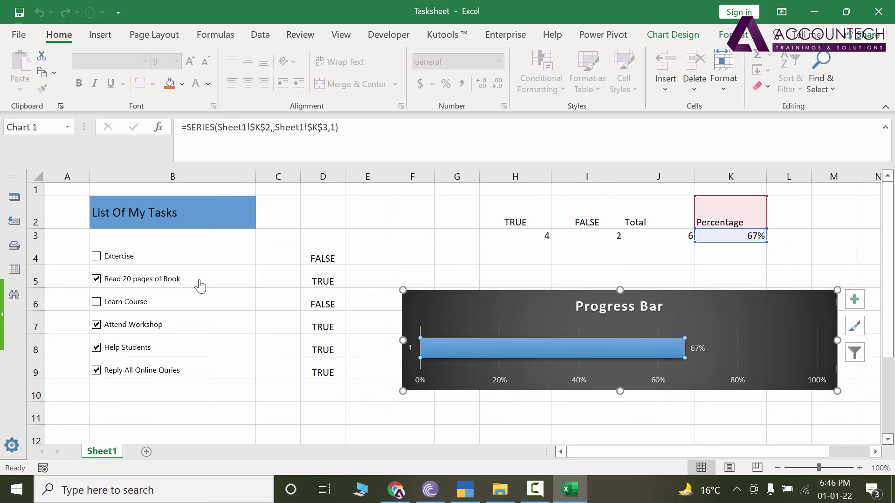
key("shift+F10")
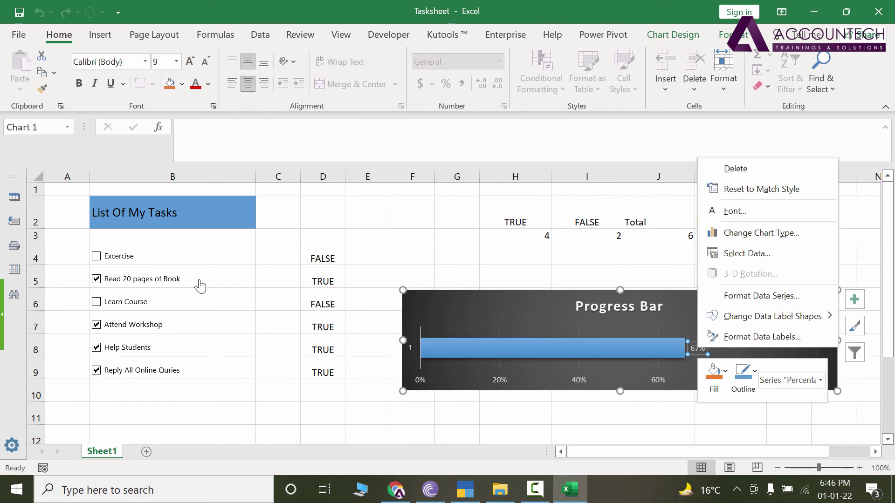
key("Escape")
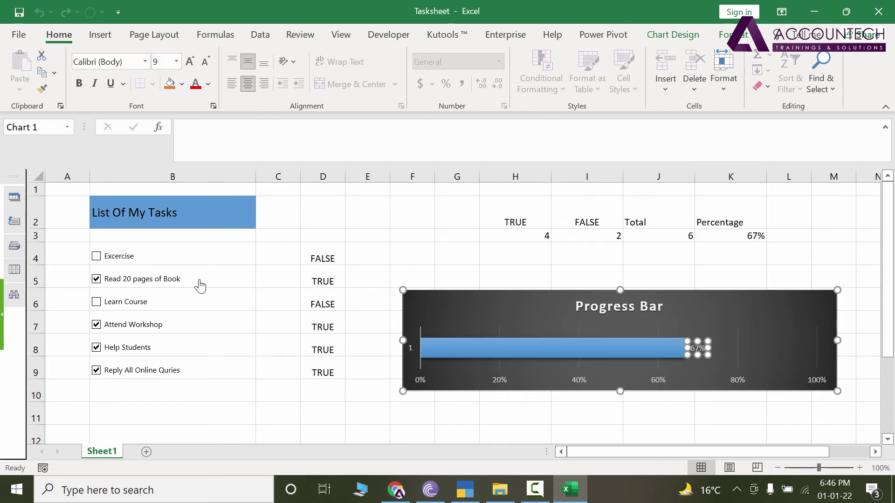
key("ctrl+1")
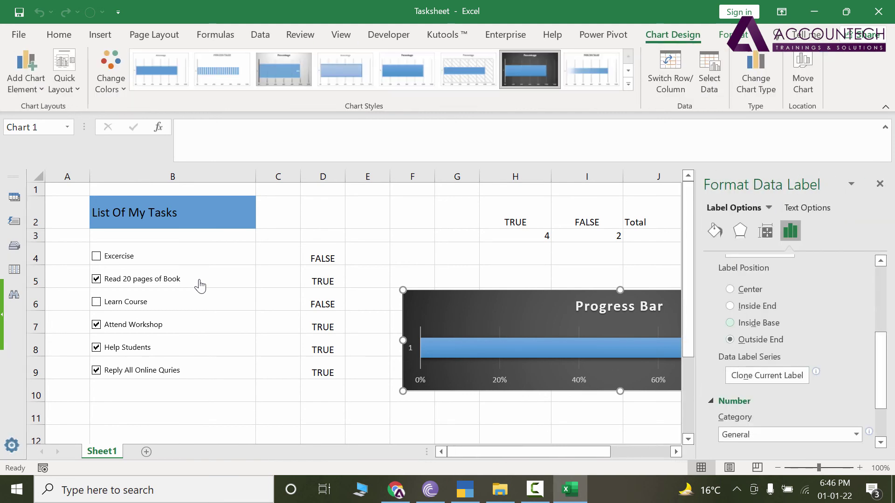
key("Up")
key("space")
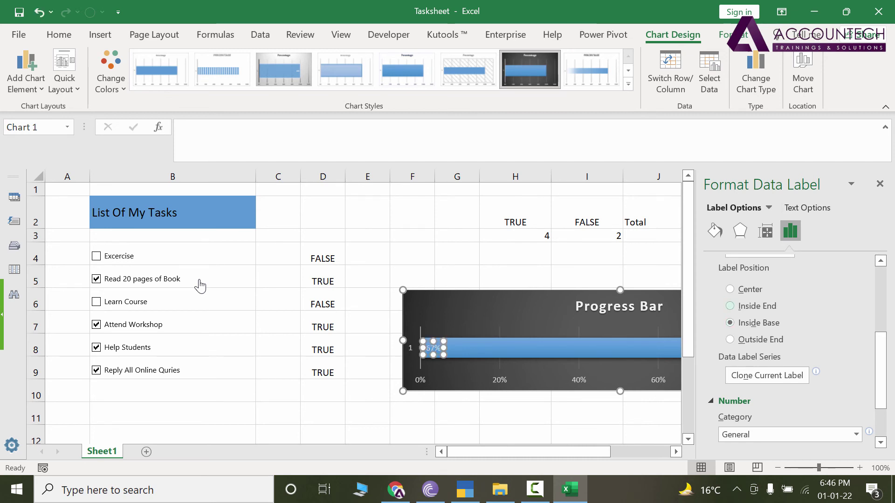
key("space")
scroll(201, 286, "right", 2)
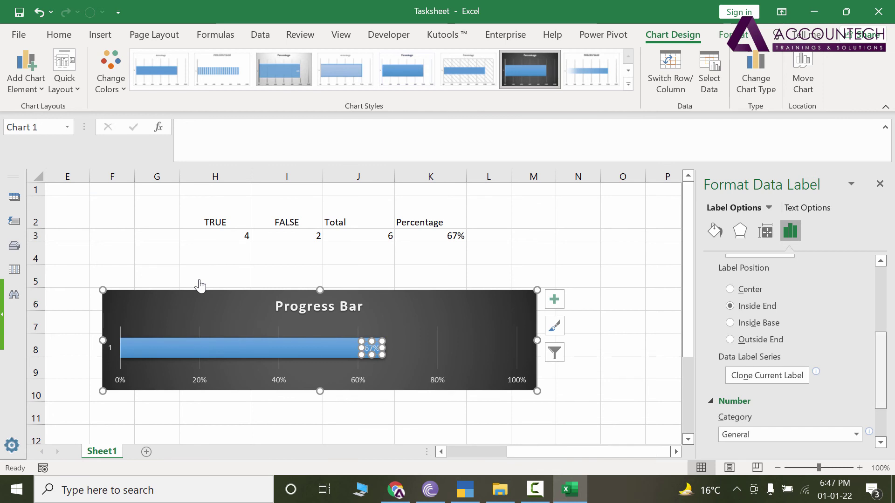
left_click_drag(880, 370, 880, 305)
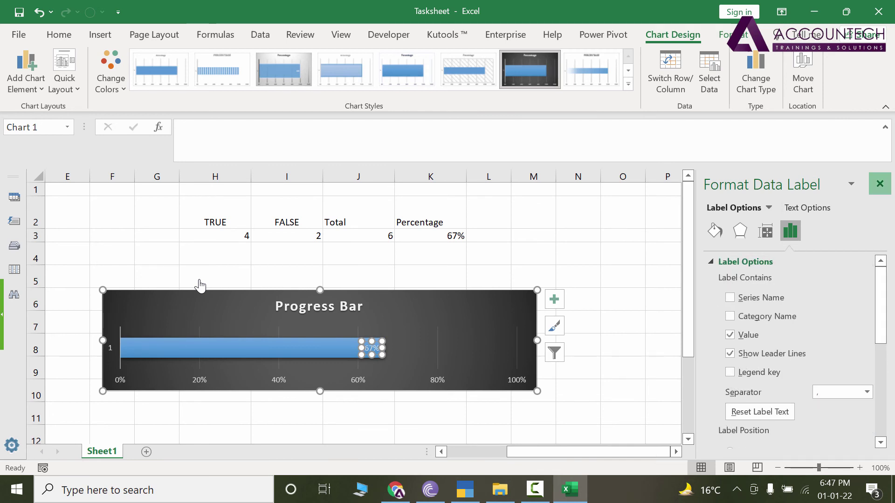
left_click(880, 184)
Step: Make the progress bar's data label bold and move the chart up over the TRUE/FALSE summary cells
left_click(372, 348)
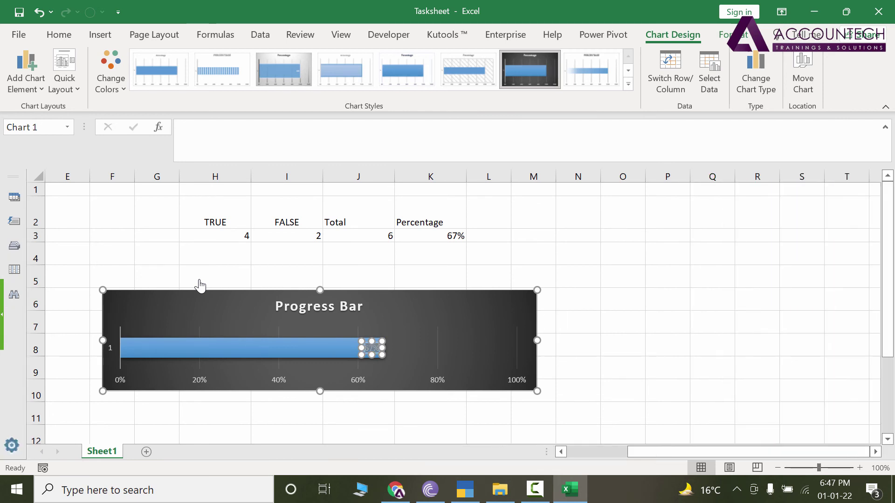
left_click(59, 34)
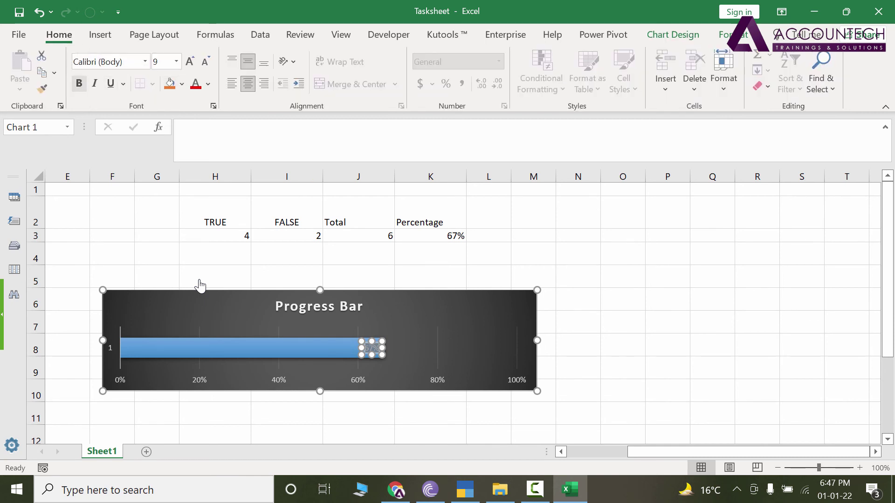
left_click(623, 345)
left_click(372, 348)
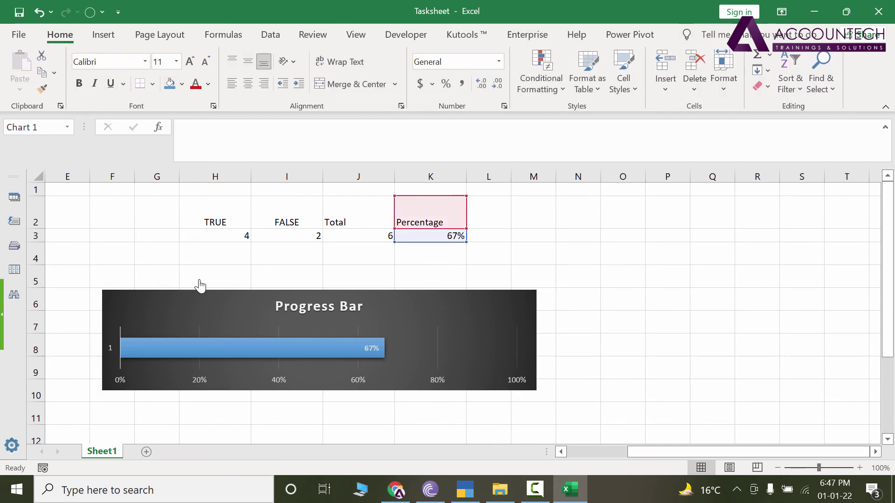
scroll(200, 285, "left", 4)
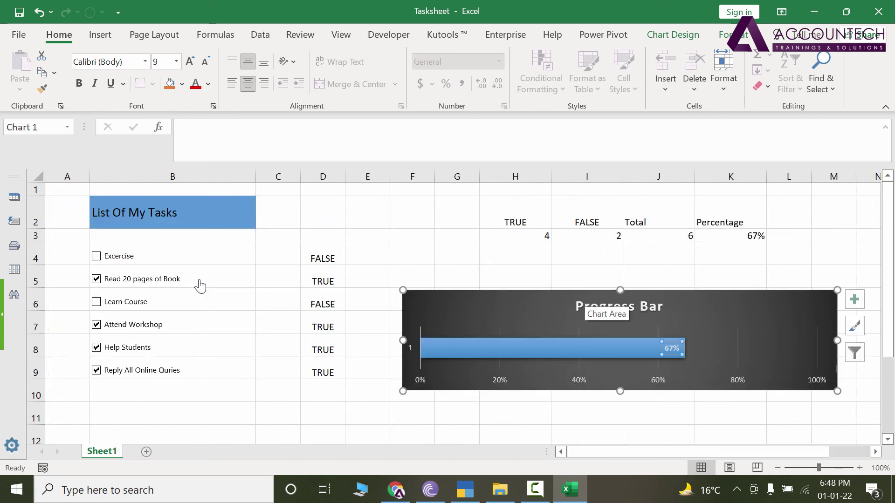
mouse_move(585, 296)
left_mouse_down()
mouse_move(544, 291)
mouse_move(558, 209)
mouse_move(543, 206)
left_mouse_up()
Step: Hide columns C and D, and shift the chart slightly so it sits just beside the task list
left_click_drag(346, 176, 294, 176)
right_click(294, 177)
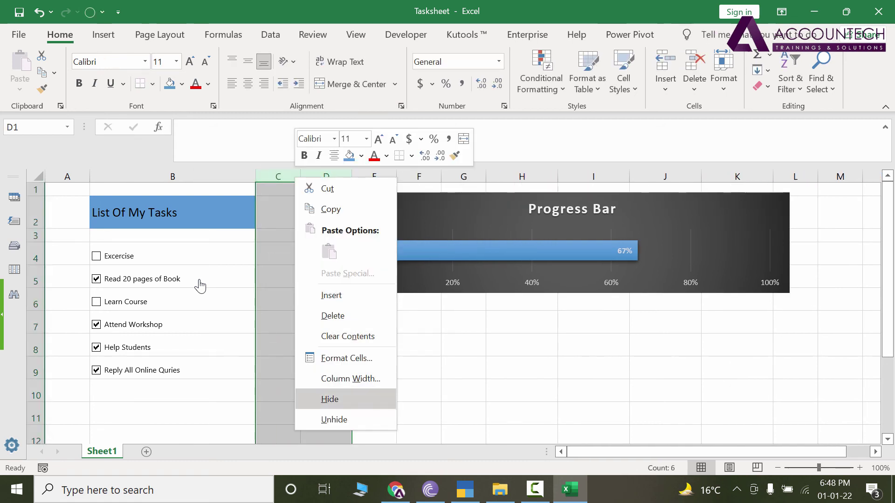
left_click(329, 399)
left_click(367, 368)
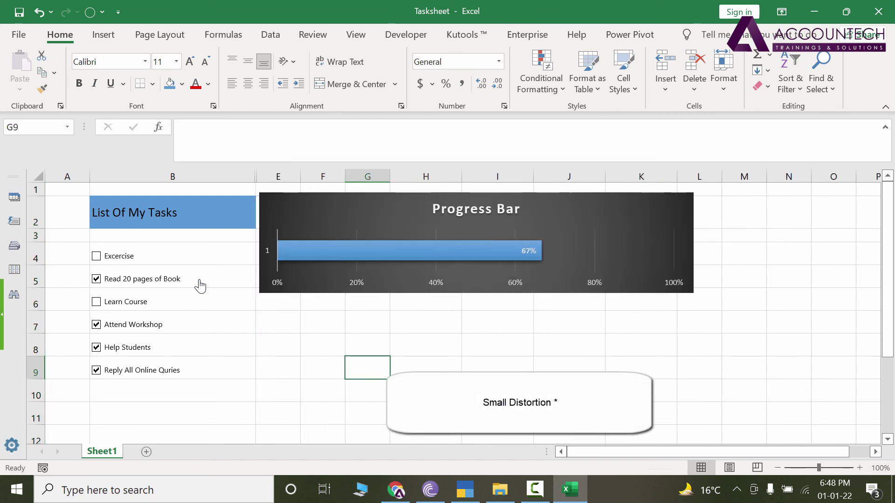
mouse_move(582, 209)
left_mouse_down()
mouse_move(581, 279)
mouse_move(591, 200)
mouse_move(598, 221)
left_mouse_up()
left_click(498, 344)
Step: Toggle the task check boxes to test the progress bar, ending with all six tasks ticked
left_click(96, 256)
left_click(96, 279)
left_click(96, 324)
left_click(96, 348)
left_click(96, 302)
left_click(199, 280)
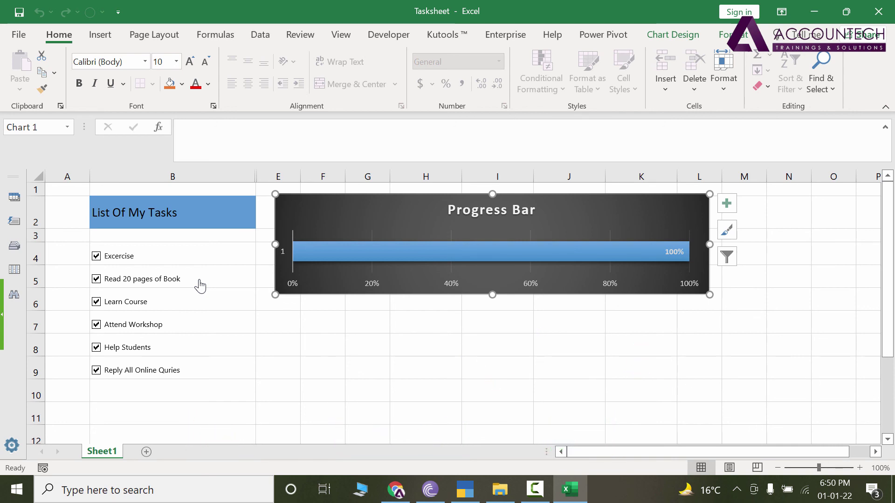
Step: Switch to Chrome, look through the Accountech online courses, and open the "Tally ERP 9 Basic to Advance Training Course 2021" page
key("alt+Tab")
scroll(199, 286, "down", 2)
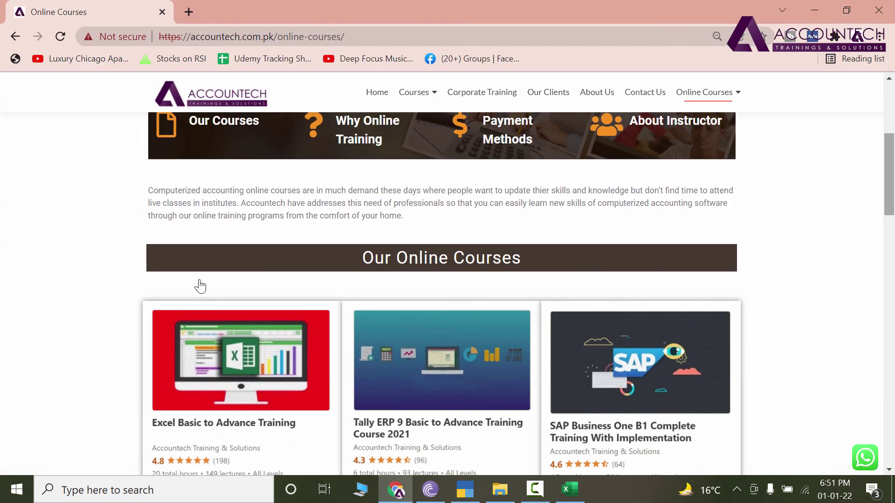
scroll(201, 287, "down", 3)
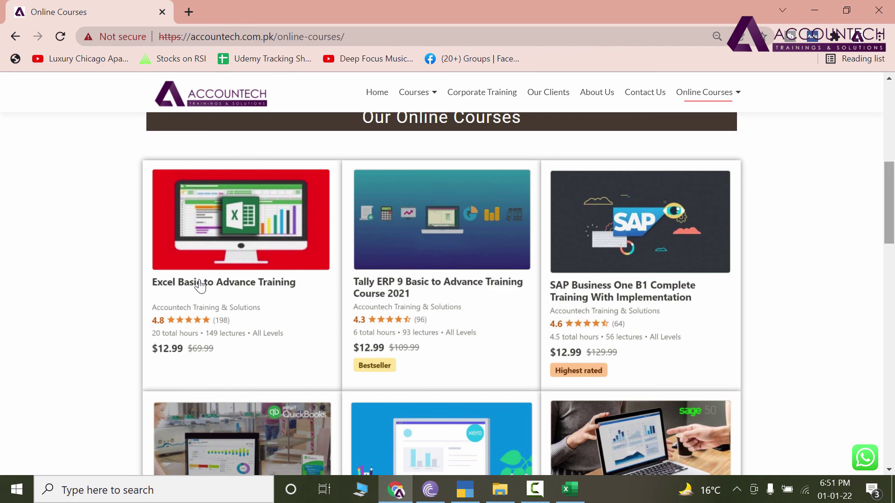
scroll(201, 286, "down", 2)
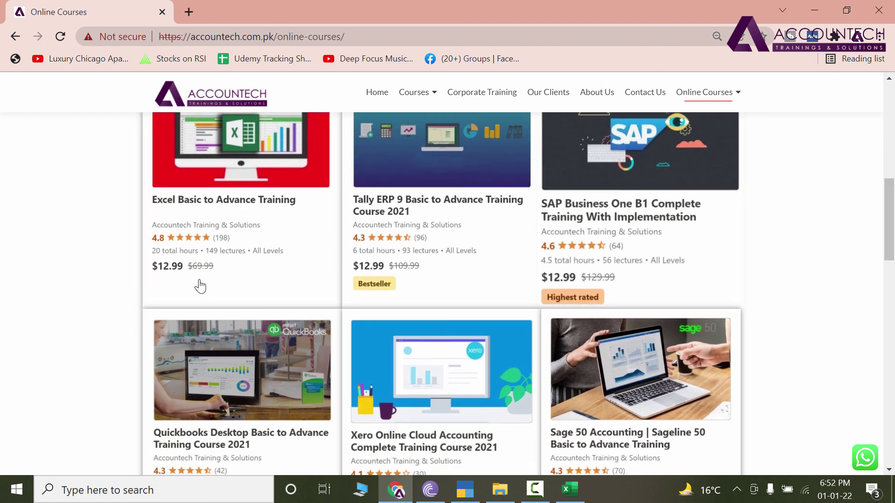
scroll(201, 286, "up", 1)
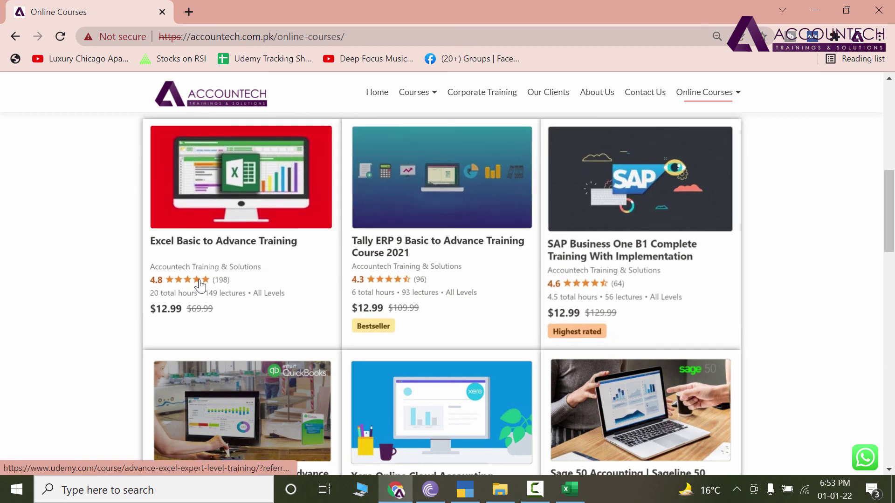
left_click(200, 285)
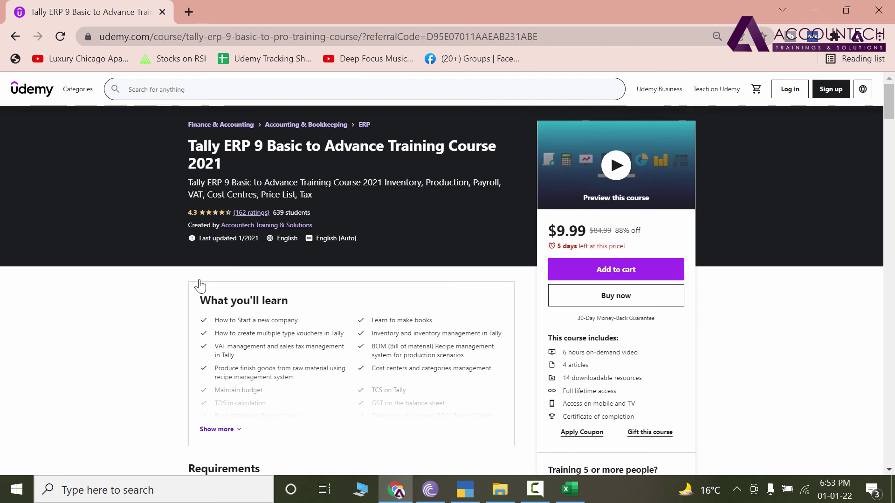